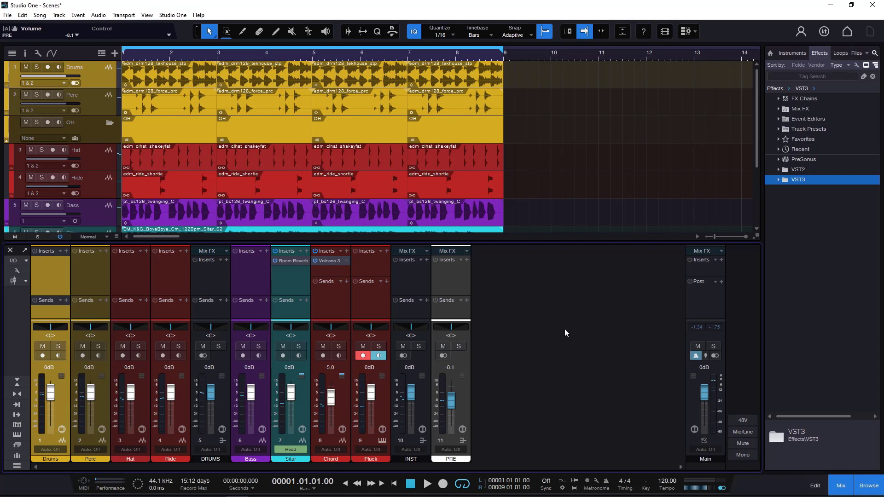
Play back part of the song to hear the unmixed tracks, and stop playback.
{"action": "left_click", "coordinate": [427, 484]}
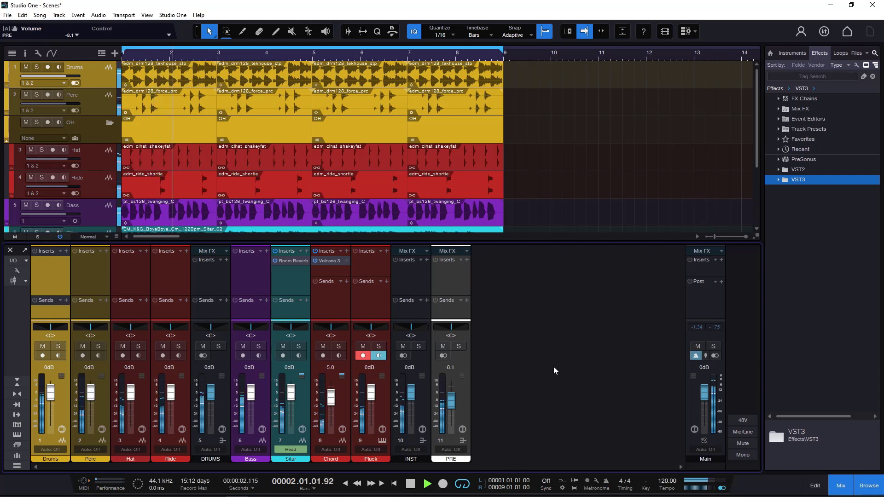
{"action": "left_click", "coordinate": [411, 484]}
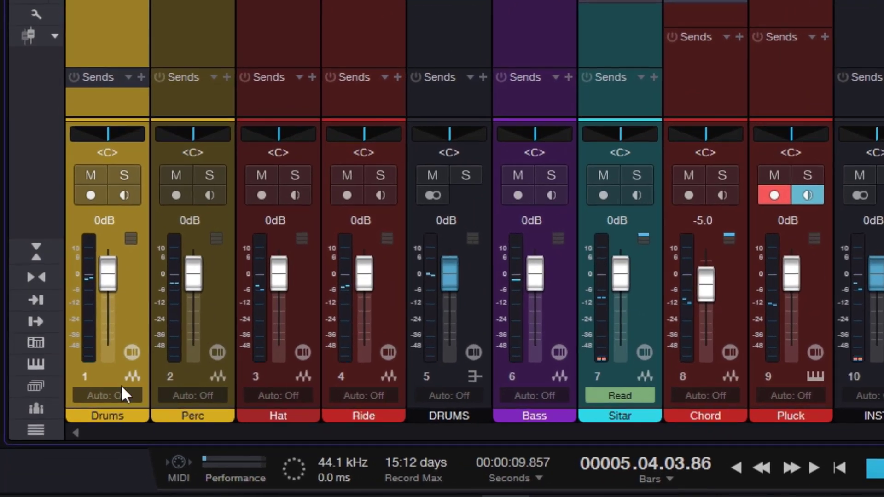
Show the mixer's Scenes list and save the current mixer state as a scene named "Ground zero".
{"action": "left_click", "coordinate": [35, 386]}
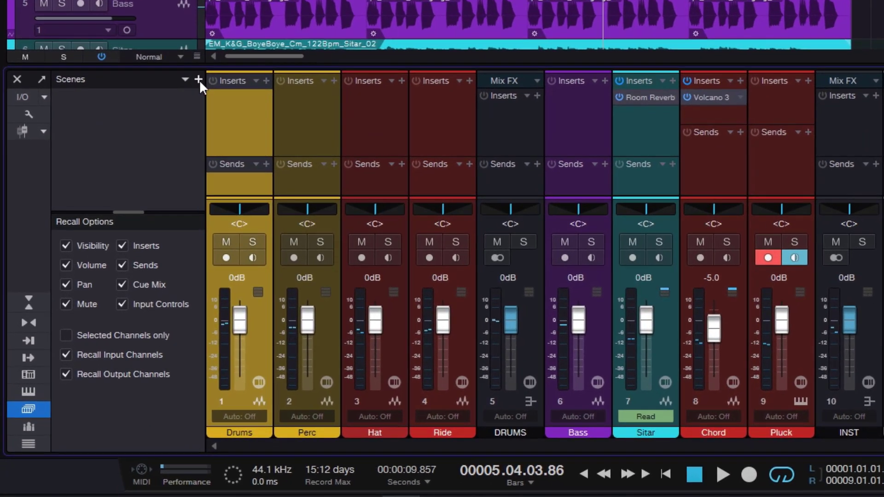
{"action": "left_click", "coordinate": [198, 79]}
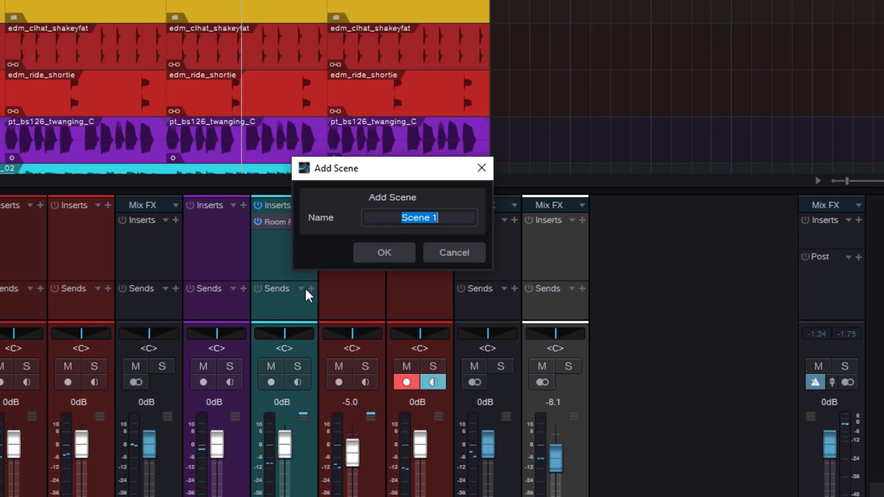
{"action": "type", "text": "Groun"}
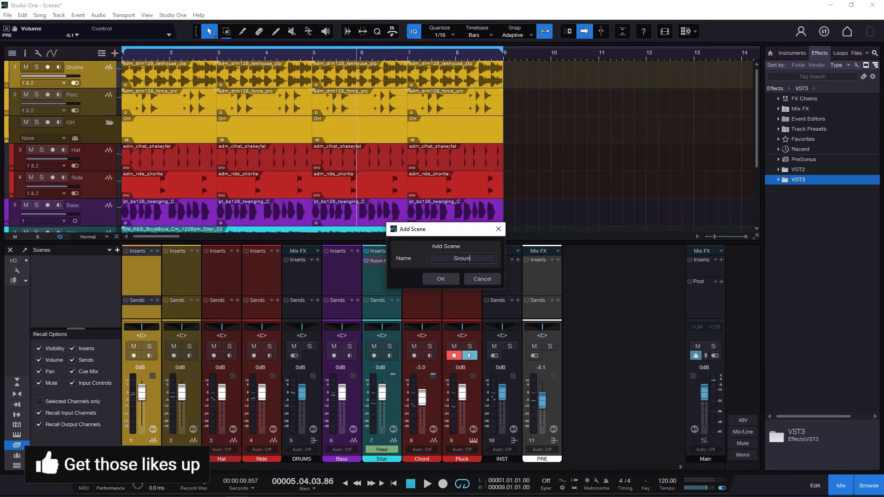
{"action": "type", "text": "d zero"}
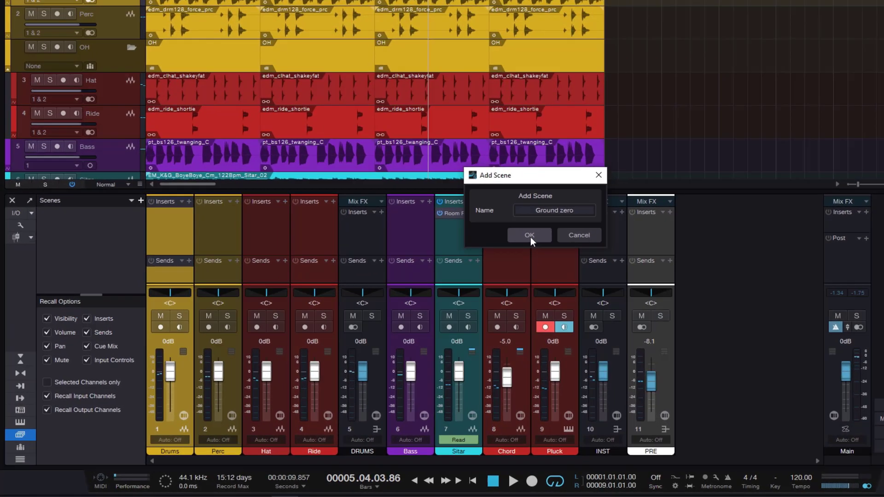
{"action": "left_click", "coordinate": [449, 282]}
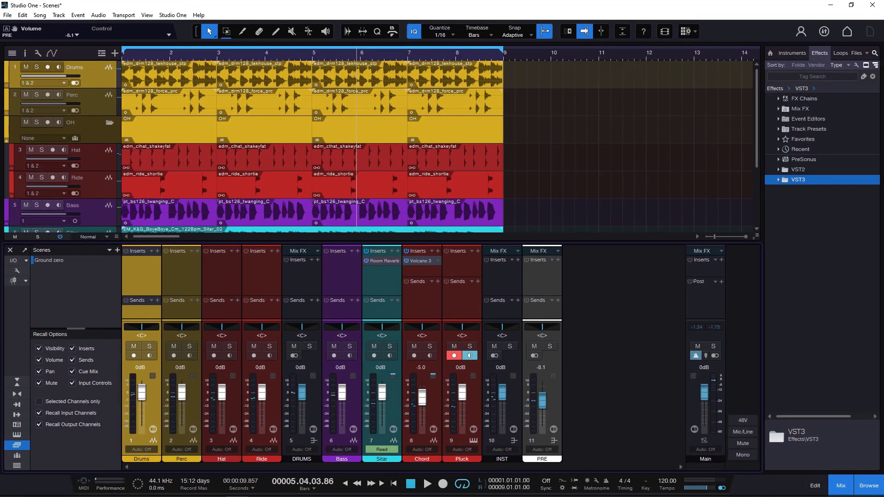
Pan Hat to L59, Ride to R42 and Perc to L21, and set their volumes to -21.6, -4.9 and -1.8 dB.
{"action": "left_click_drag", "start_coordinate": [221, 331], "coordinate": [270, 330]}
{"action": "left_click_drag", "start_coordinate": [222, 394], "coordinate": [182, 400]}
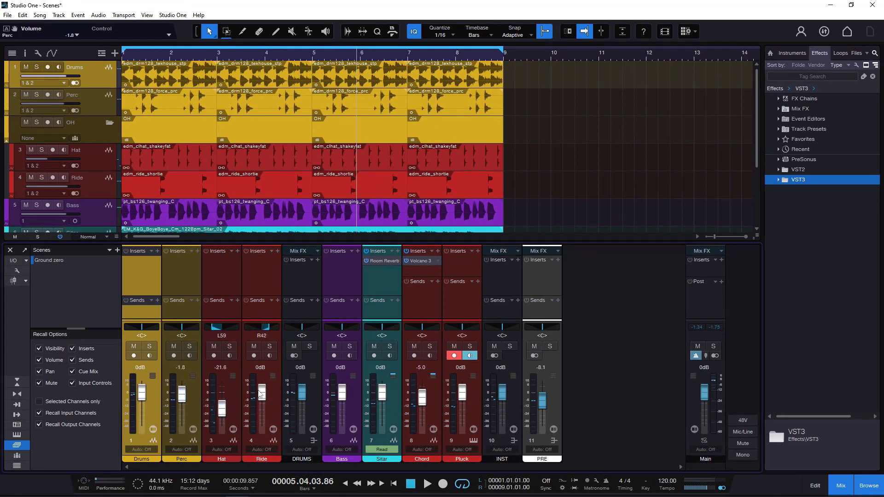
{"action": "left_click_drag", "start_coordinate": [261, 393], "coordinate": [261, 394]}
{"action": "left_click", "coordinate": [157, 54]}
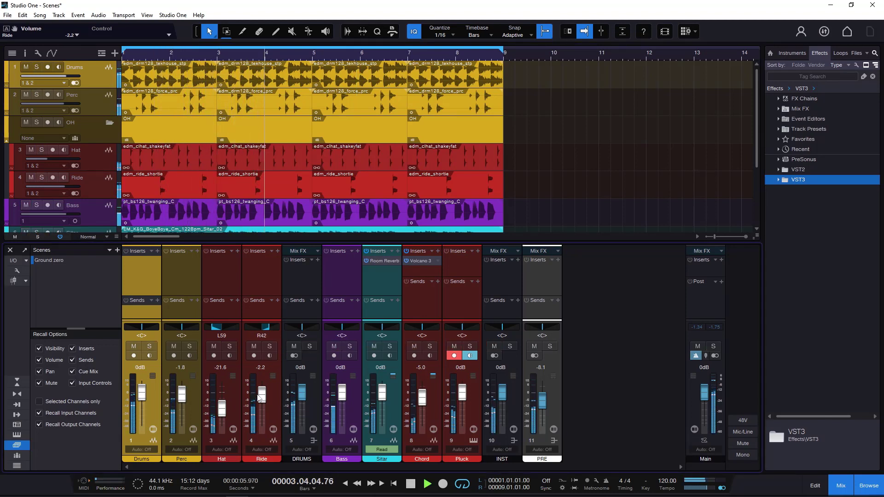
{"action": "left_click_drag", "start_coordinate": [261, 394], "coordinate": [261, 398]}
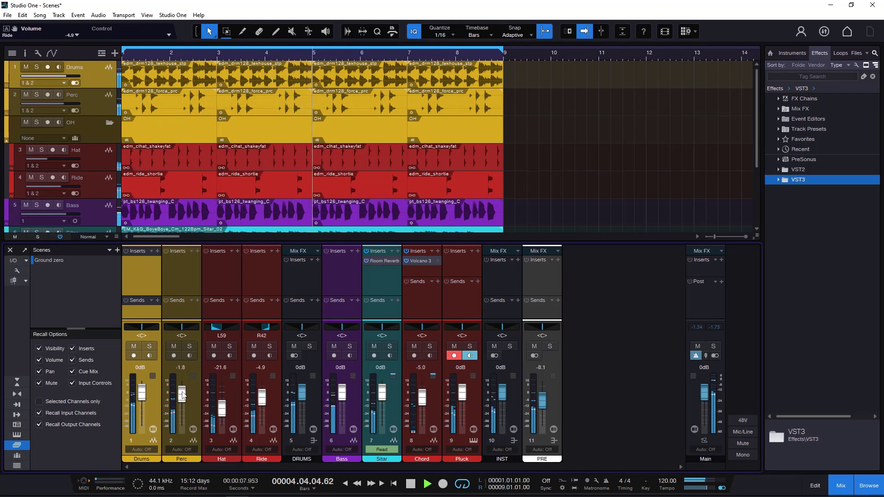
{"action": "left_click_drag", "start_coordinate": [183, 328], "coordinate": [180, 332]}
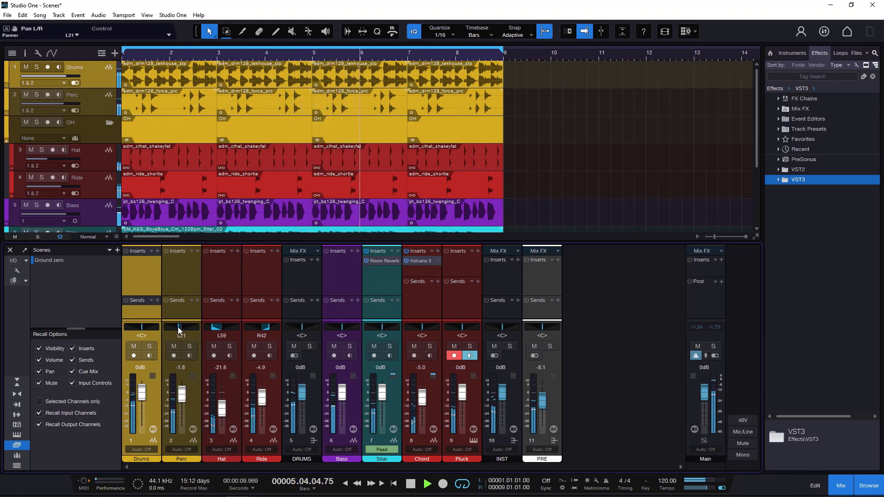
Set Bass to -3.6 dB, Chord to -15.3 dB and Pluck to -8.6 dB, panning Pluck to L51, Sitar to R42 and Chord to L32.
{"action": "left_click_drag", "start_coordinate": [343, 393], "coordinate": [342, 397]}
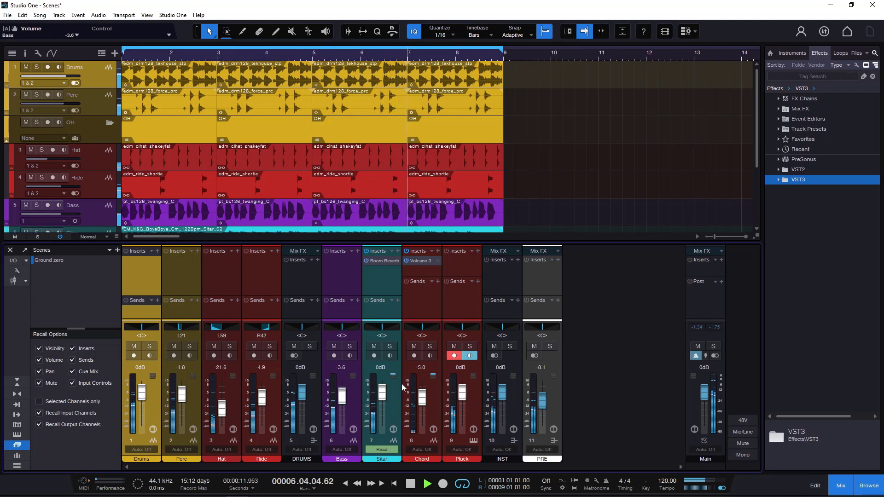
{"action": "left_click_drag", "start_coordinate": [422, 397], "coordinate": [462, 401]}
{"action": "left_click", "coordinate": [458, 402]}
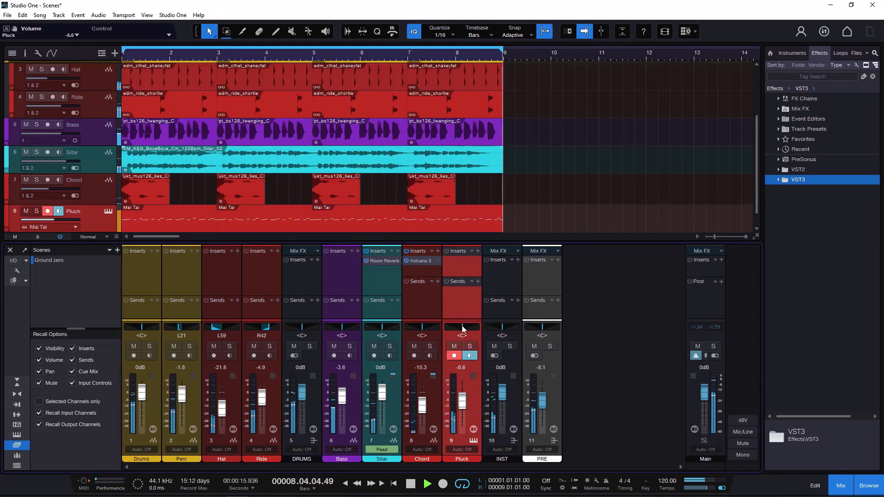
{"action": "left_click_drag", "start_coordinate": [463, 327], "coordinate": [455, 335]}
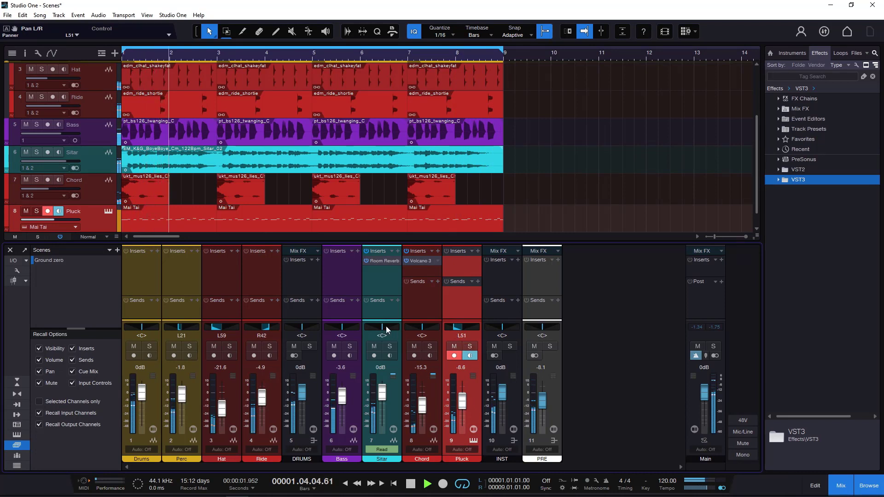
{"action": "left_click_drag", "start_coordinate": [384, 327], "coordinate": [418, 332]}
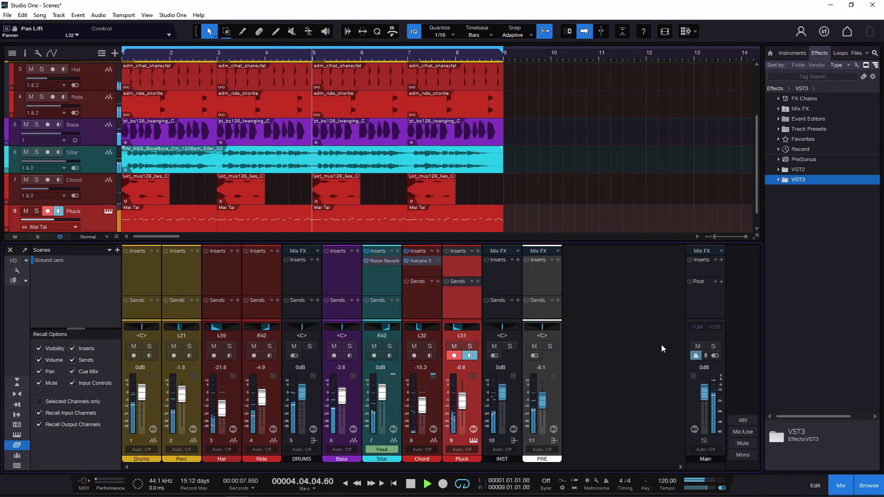
{"action": "left_click", "coordinate": [417, 486]}
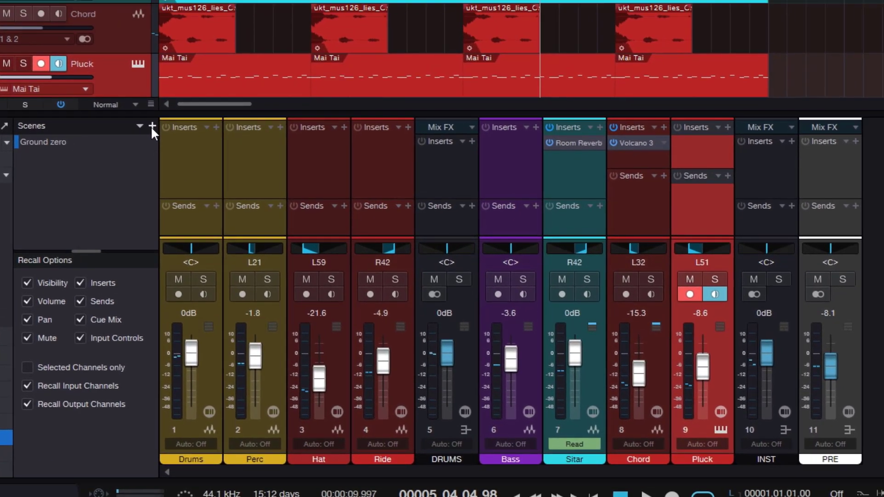
Save the adjusted levels and panning as a new scene named "Mix start".
{"action": "left_click", "coordinate": [186, 103]}
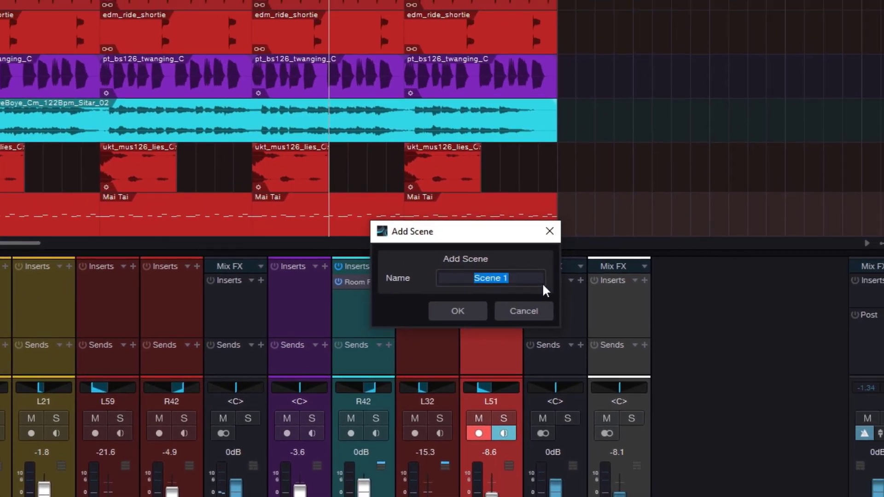
{"action": "type", "text": "Mix start"}
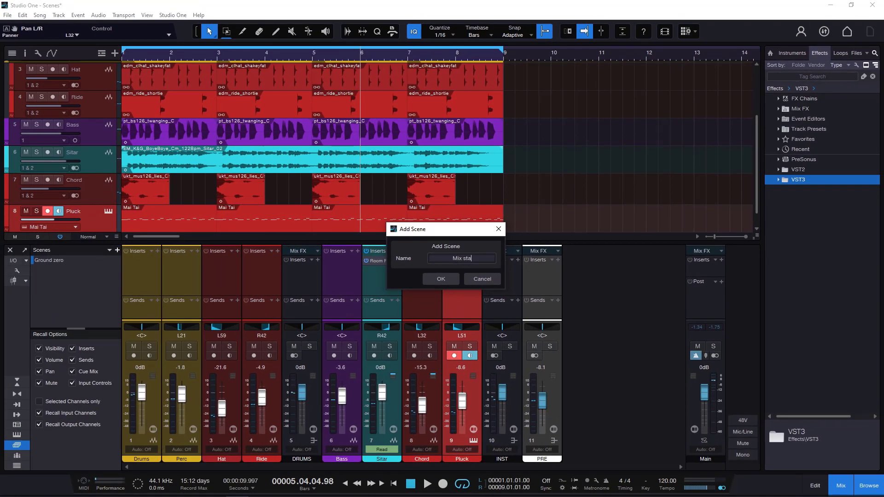
{"action": "left_click", "coordinate": [454, 278]}
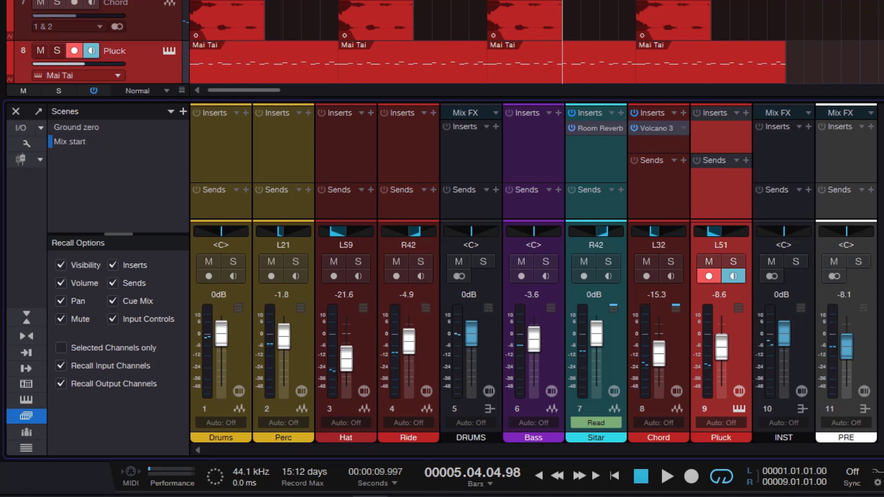
Compare the Ground zero and Mix start scenes by recalling each in turn, both stopped and during playback, ending on Mix start.
{"action": "left_click", "coordinate": [91, 128]}
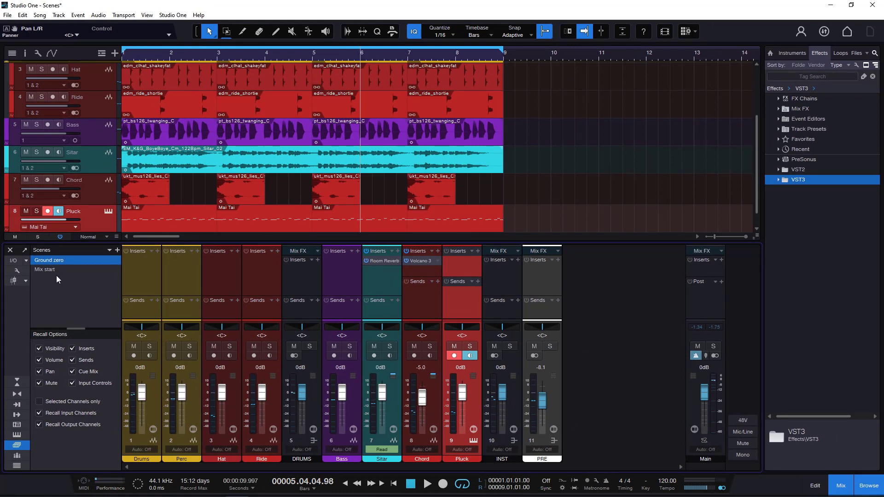
{"action": "left_click", "coordinate": [46, 270]}
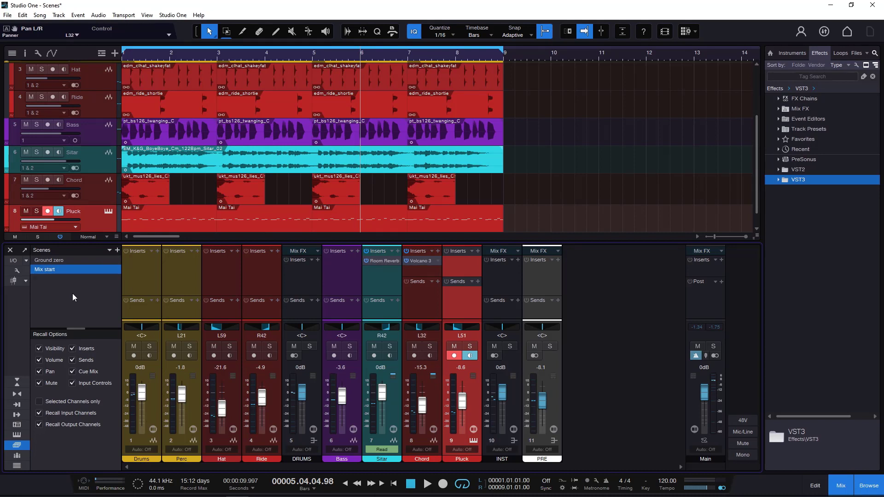
{"action": "left_click", "coordinate": [175, 51]}
{"action": "key", "text": "space"}
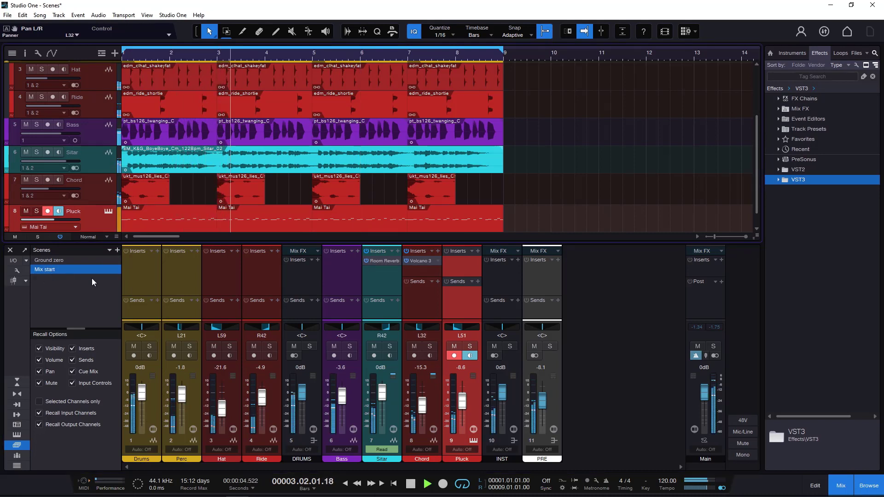
{"action": "left_click", "coordinate": [60, 261]}
{"action": "left_click", "coordinate": [60, 261]}
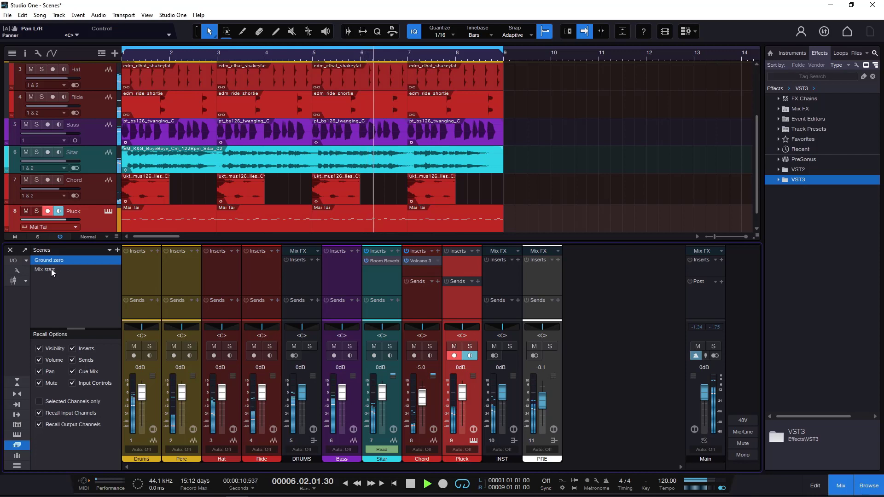
{"action": "left_click", "coordinate": [51, 269]}
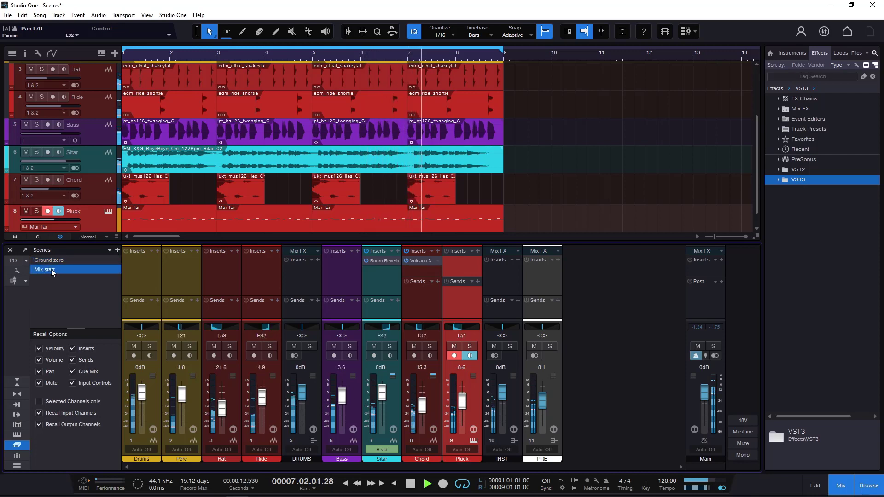
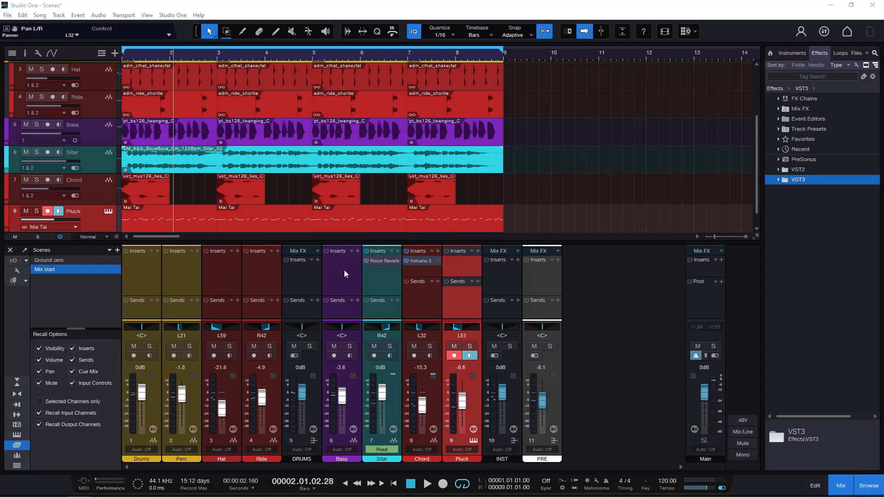
Search the effects for "pro eq", insert Pro EQ on the Hat, Pluck and DRUMS channels, and enlarge the mixer to show the EQ curves.
{"action": "left_click", "coordinate": [822, 75]}
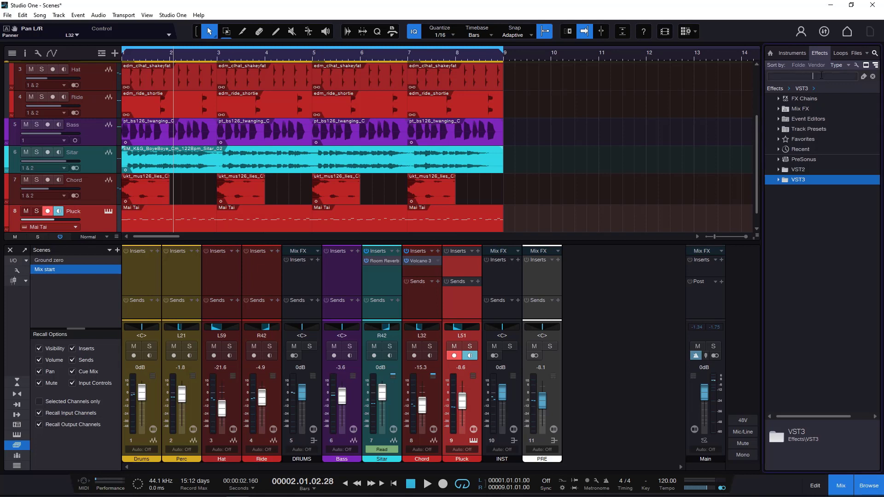
{"action": "type", "text": "pro eq"}
{"action": "left_click_drag", "start_coordinate": [791, 136], "coordinate": [465, 267]}
{"action": "left_click", "coordinate": [295, 269]}
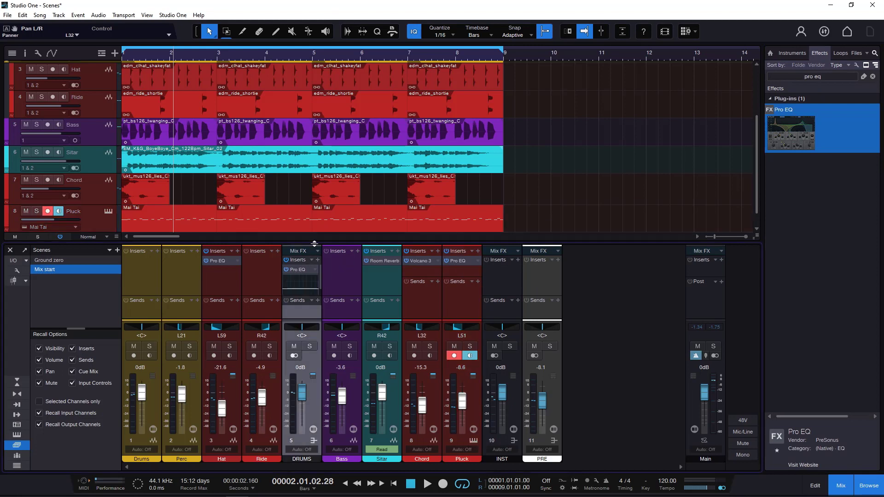
{"action": "left_click_drag", "start_coordinate": [317, 242], "coordinate": [316, 207]}
{"action": "left_click", "coordinate": [219, 234]}
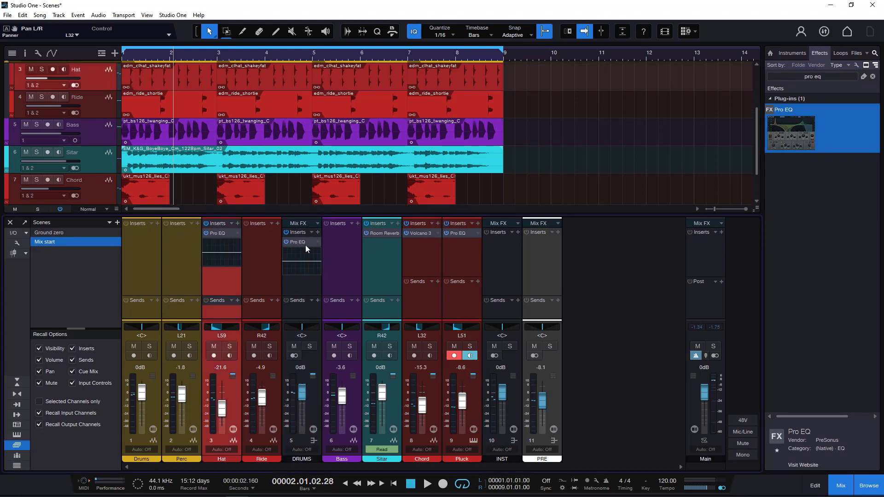
Search the effects for "compre" and insert the PreSonus Compressor after Room Reverb on the Sitar channel.
{"action": "left_click", "coordinate": [828, 77]}
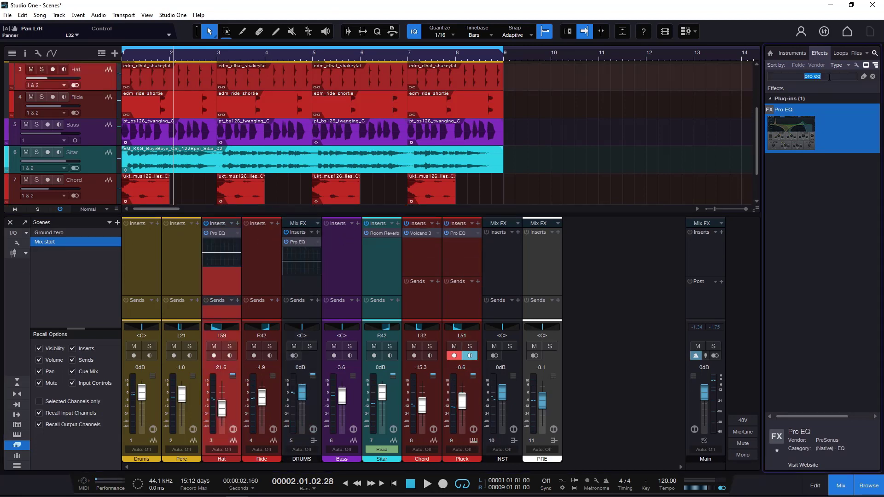
{"action": "type", "text": "compre"}
{"action": "left_click_drag", "start_coordinate": [790, 110], "coordinate": [375, 270]}
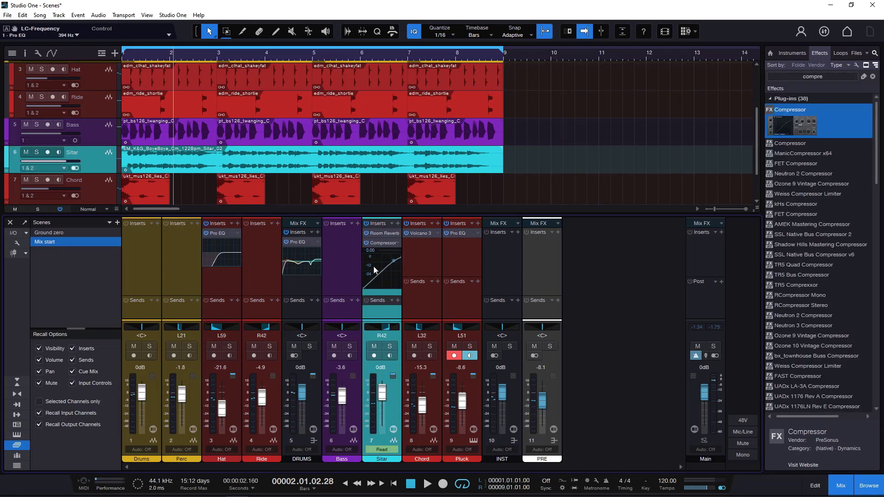
Search the effects for "fab" and insert FabFilter Pro-C 2 on the INST bus.
{"action": "left_click", "coordinate": [832, 77]}
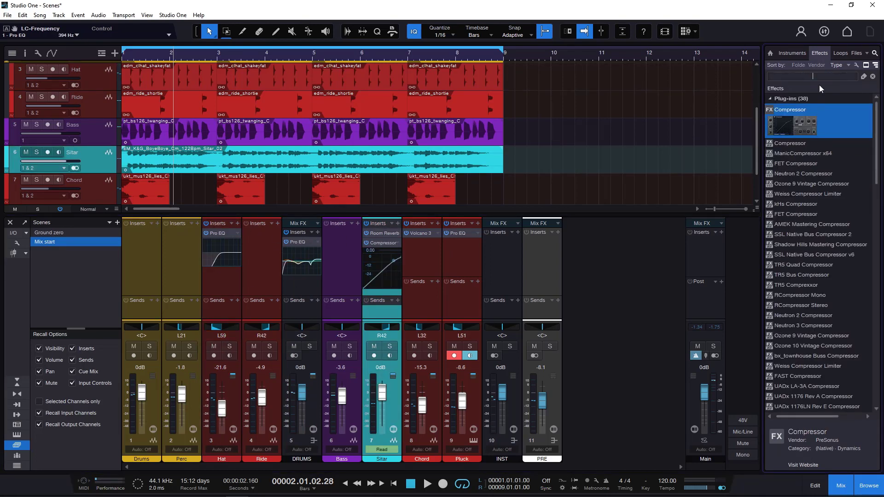
{"action": "type", "text": "fab"}
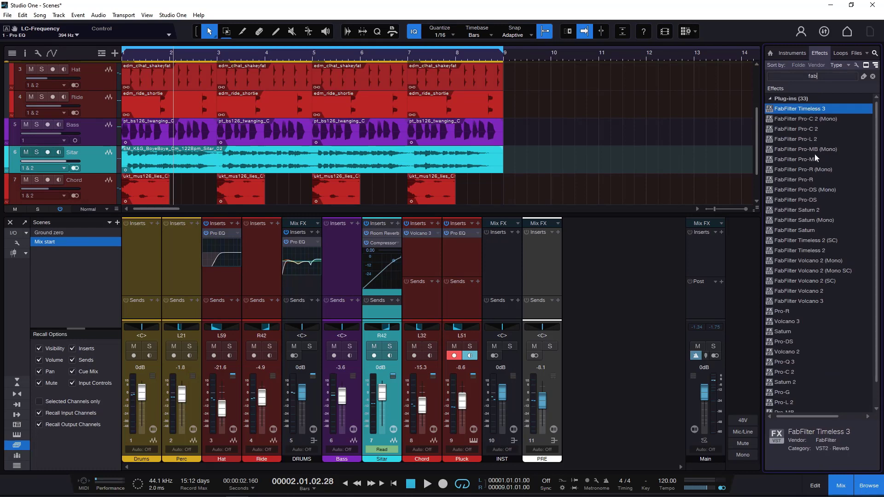
{"action": "left_click", "coordinate": [802, 128]}
{"action": "left_click_drag", "start_coordinate": [802, 129], "coordinate": [504, 256]}
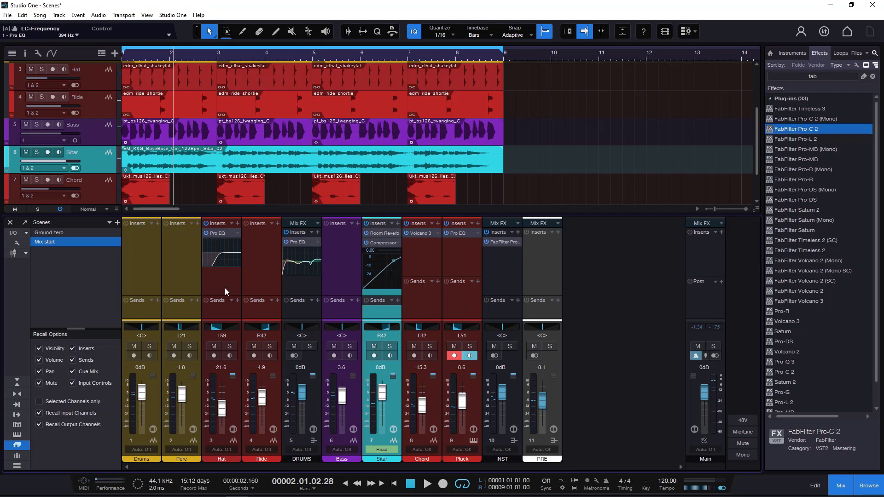
Play back part of the song to hear the mix with the new effects, and stop playback.
{"action": "left_click", "coordinate": [205, 55]}
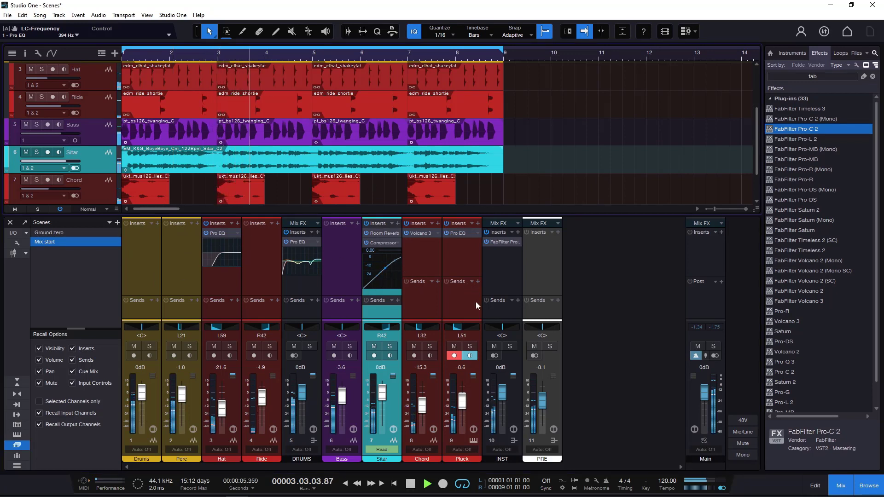
{"action": "key", "text": "space"}
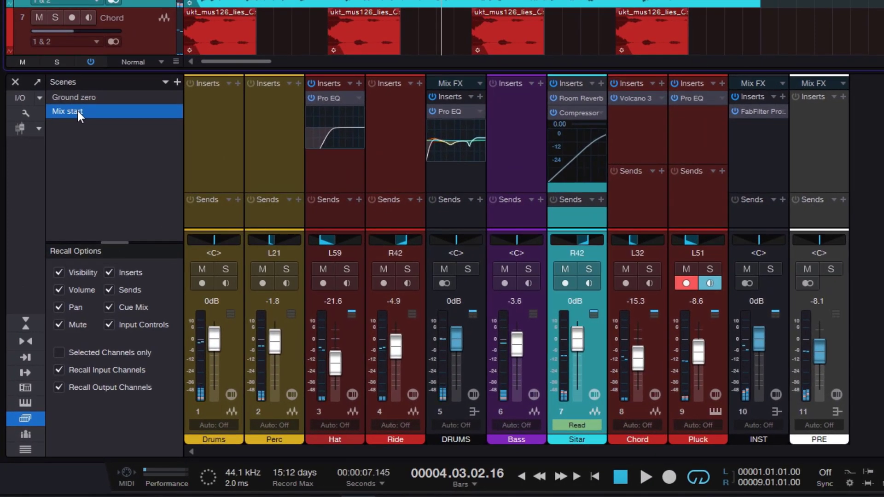
Update the Mix start scene with the current mix, and compare it with the Ground zero scene during playback.
{"action": "right_click", "coordinate": [78, 111]}
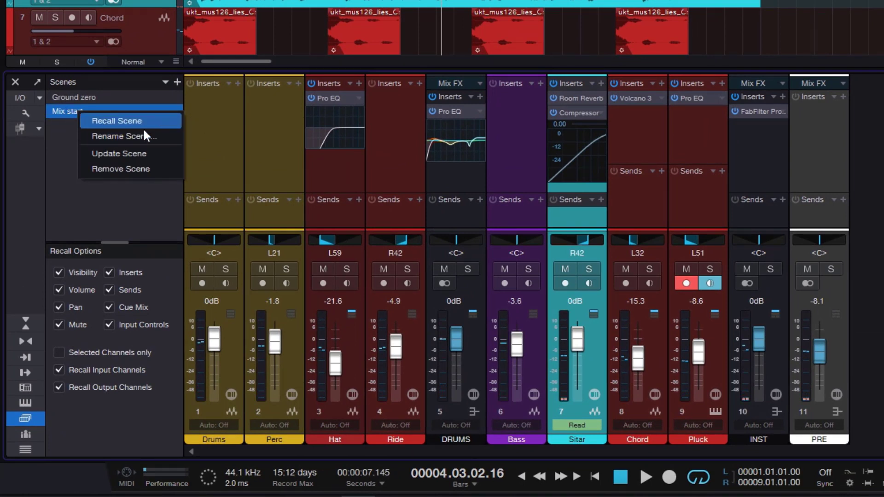
{"action": "left_click", "coordinate": [136, 153]}
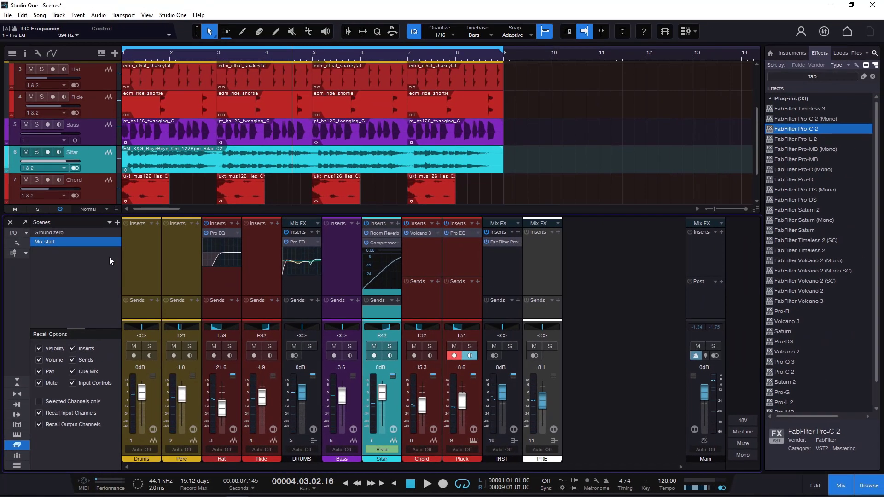
{"action": "key", "text": "space"}
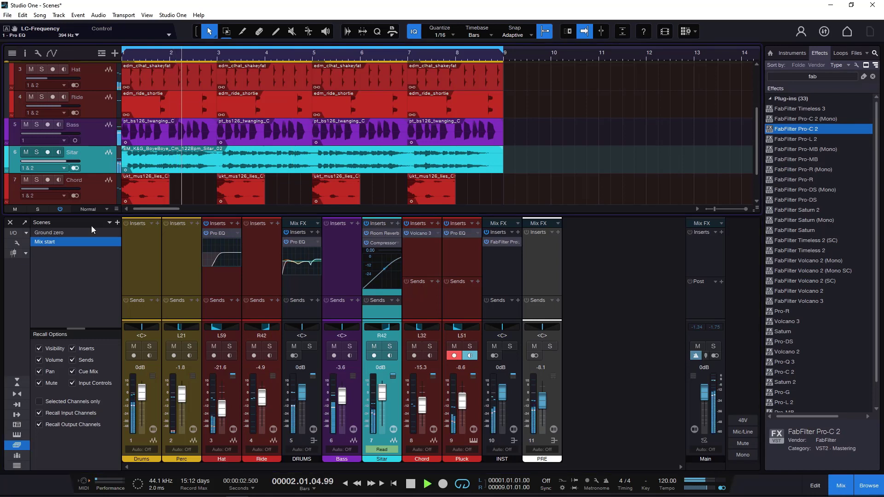
{"action": "left_click", "coordinate": [62, 234]}
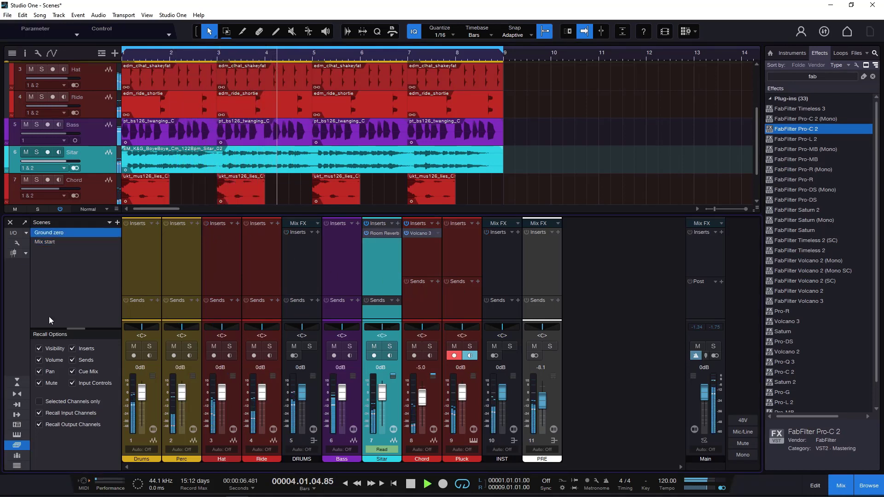
{"action": "left_click", "coordinate": [48, 243]}
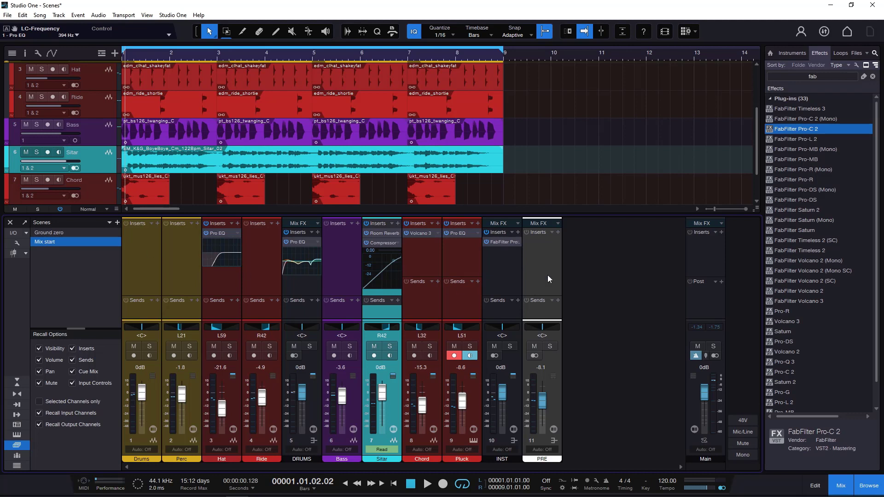
Save the current mixer state as a new scene named "Master 1".
{"action": "left_click", "coordinate": [117, 223]}
{"action": "type", "text": "Ma"}
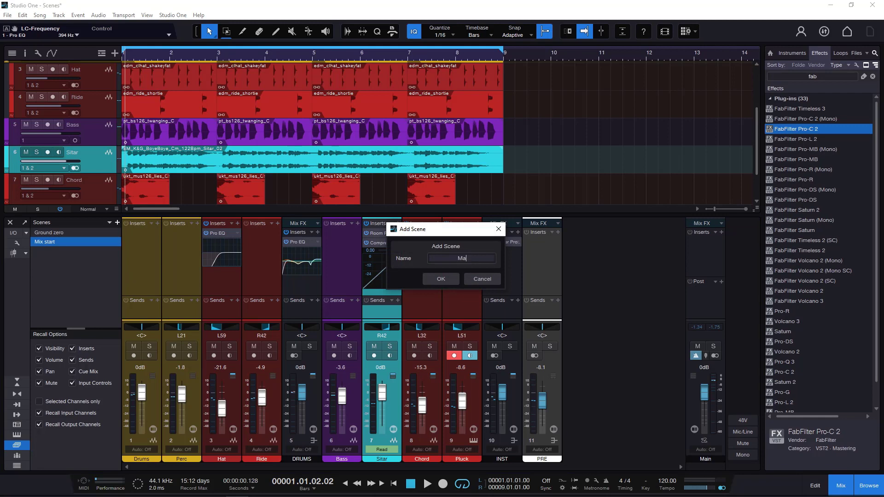
{"action": "type", "text": "ster 1"}
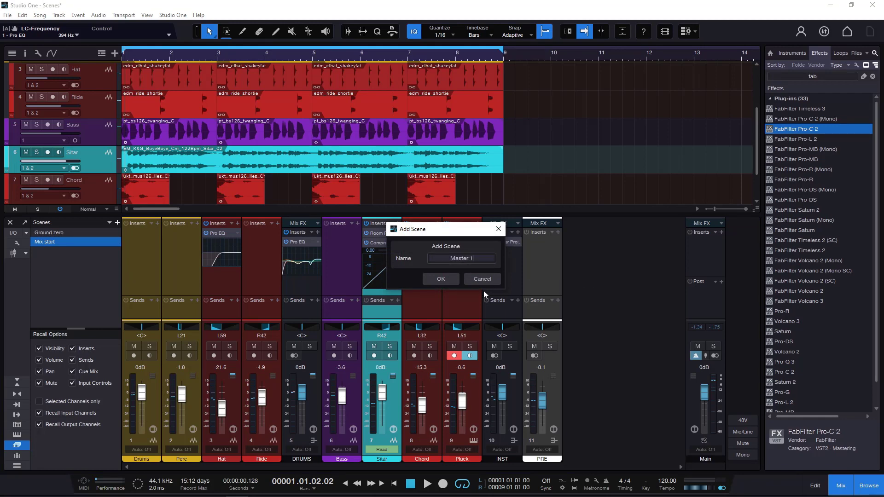
{"action": "left_click", "coordinate": [439, 278]}
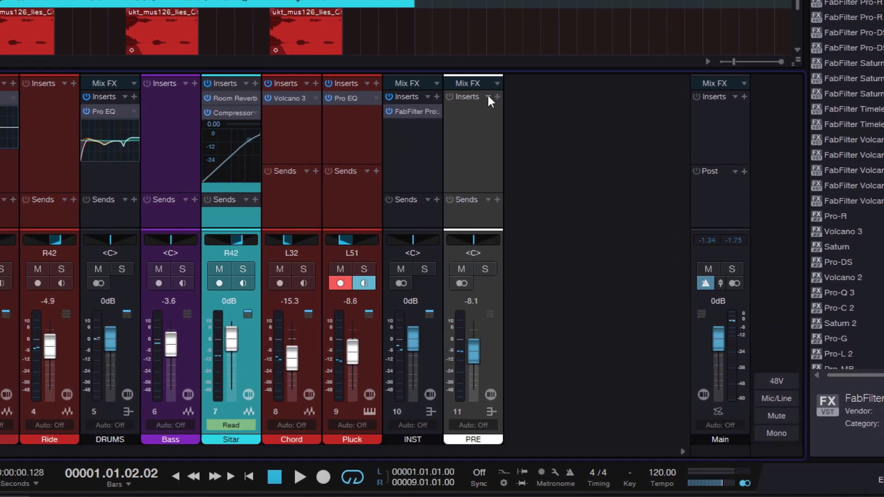
Load the "Channel" FX chain from the Mastering presets onto the PRE bus inserts.
{"action": "left_click", "coordinate": [490, 100]}
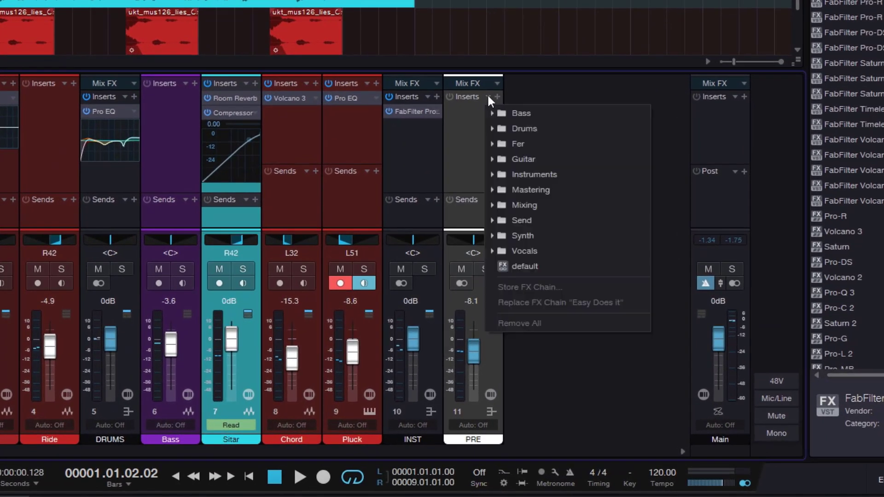
{"action": "left_click", "coordinate": [520, 187]}
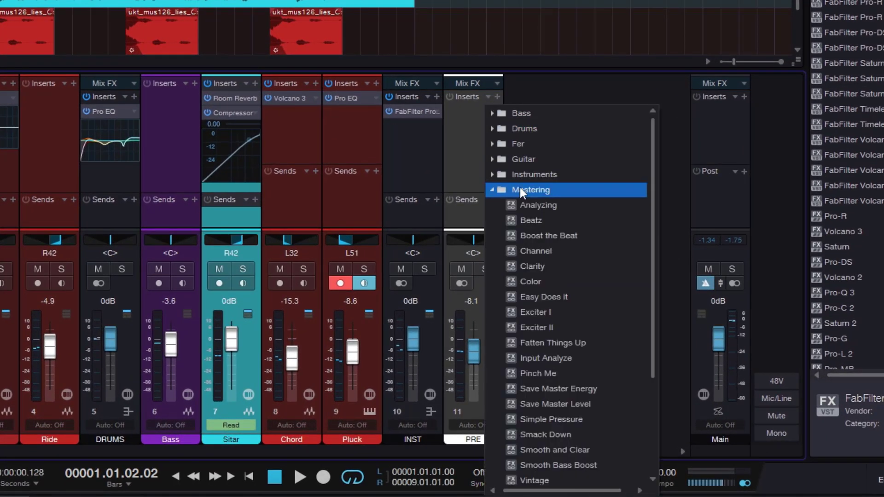
{"action": "scroll", "coordinate": [536, 221], "scroll_direction": "down", "scroll_amount": 1}
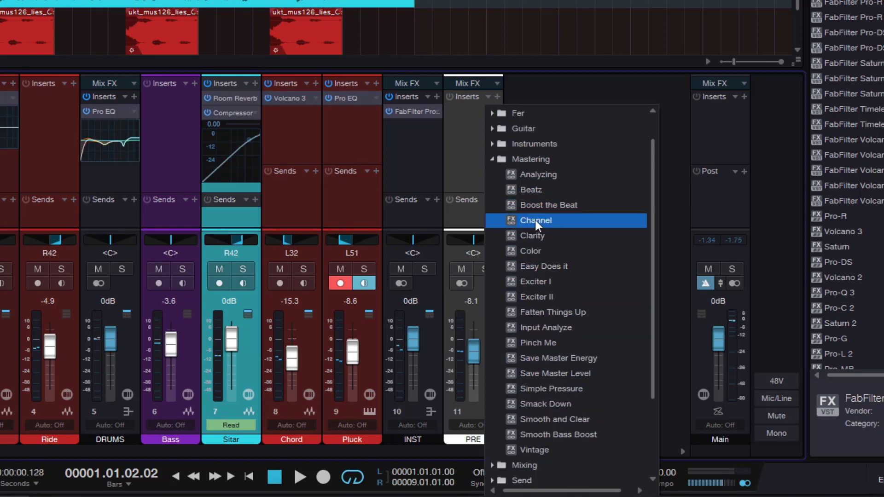
{"action": "left_click", "coordinate": [535, 220]}
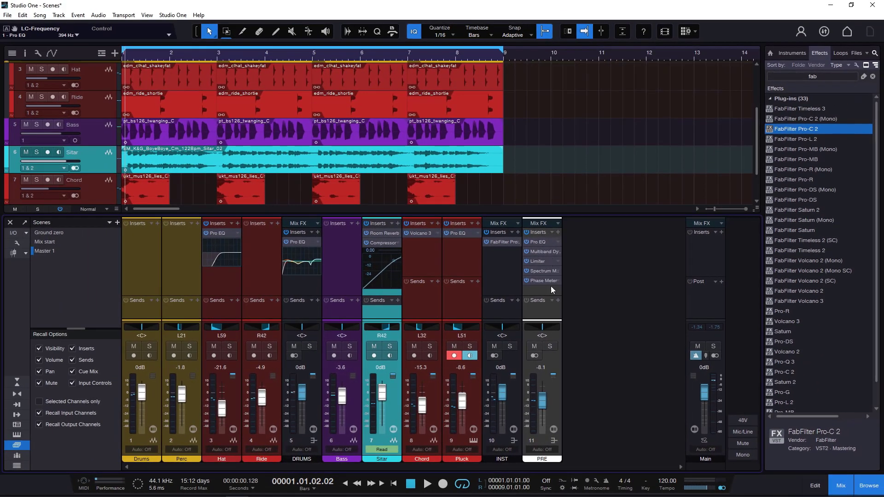
Play back the song through the mastering chain and update the Master 1 scene with the current mixer state.
{"action": "key", "text": "space"}
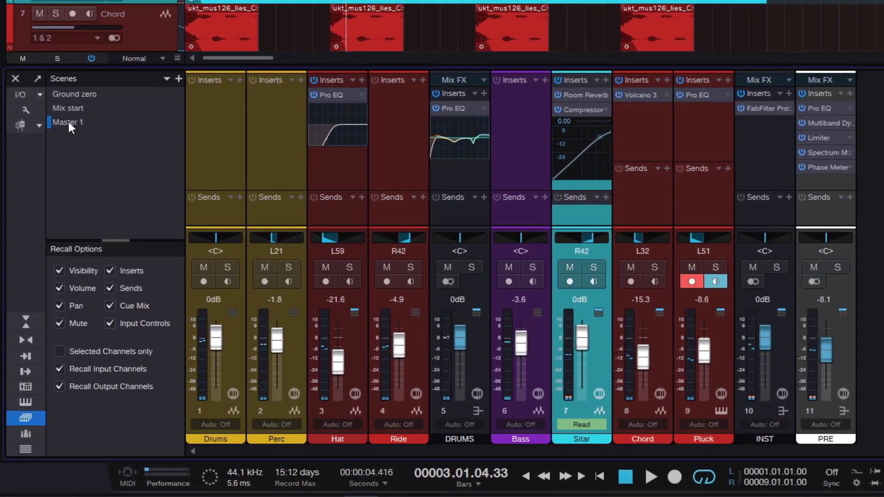
{"action": "right_click", "coordinate": [50, 222]}
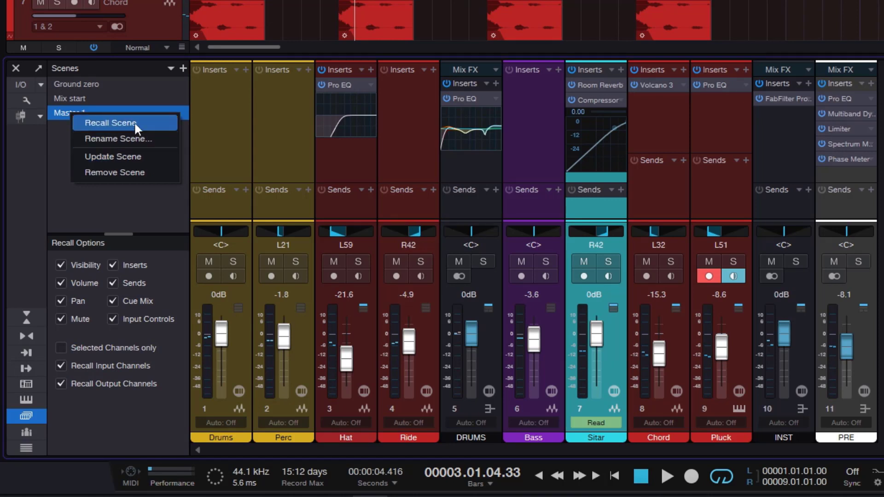
{"action": "left_click", "coordinate": [134, 156]}
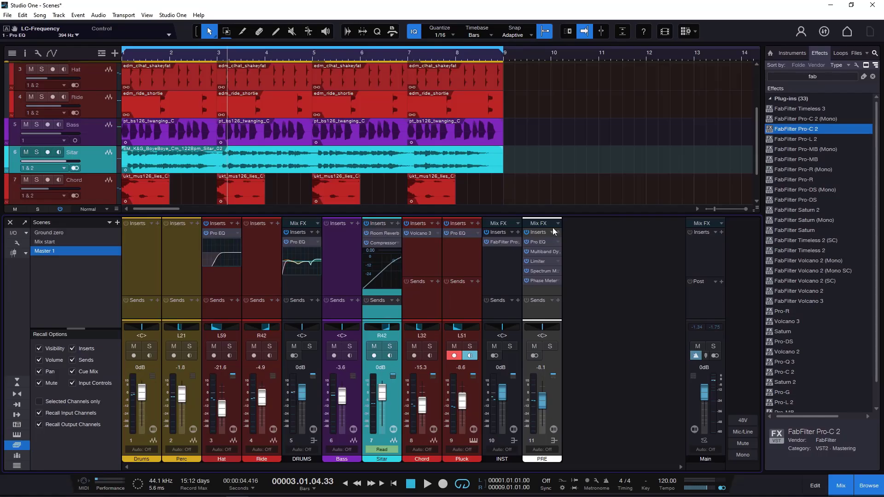
Replace the PRE bus inserts with the "Easy Does It" mastering FX chain and audition it with a short playback.
{"action": "left_click", "coordinate": [862, 83]}
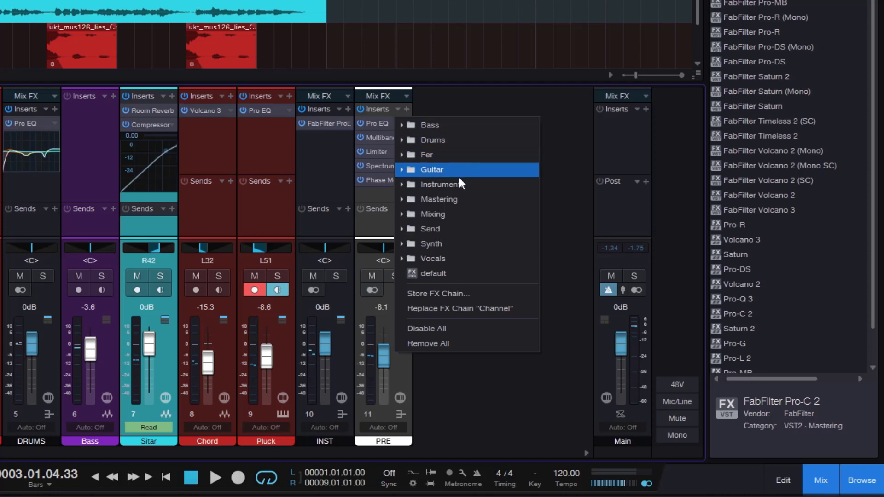
{"action": "left_click", "coordinate": [456, 205]}
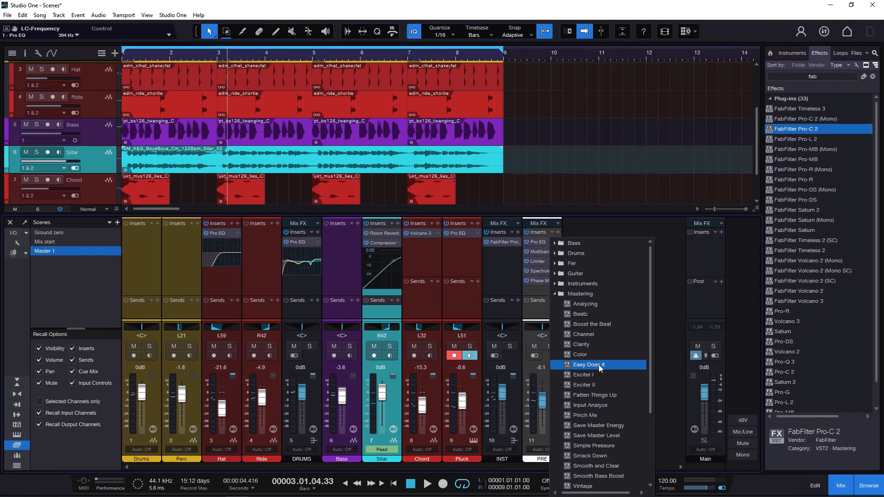
{"action": "left_click", "coordinate": [599, 365]}
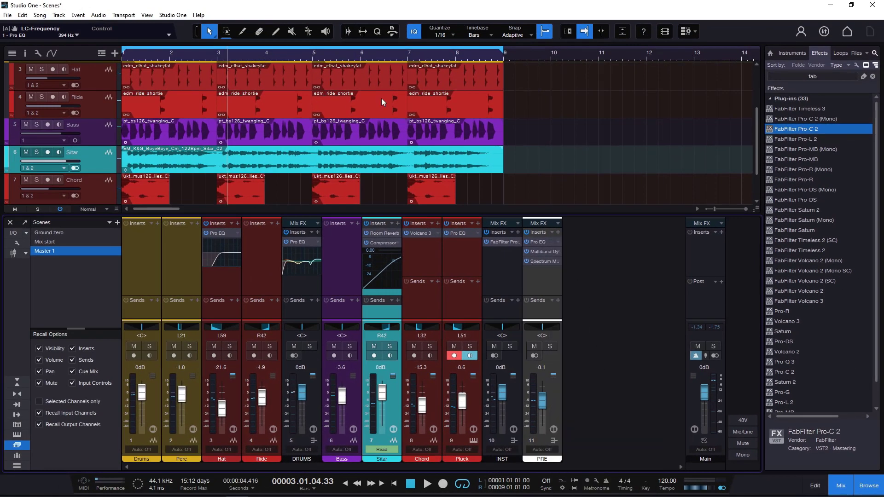
{"action": "key", "text": "space"}
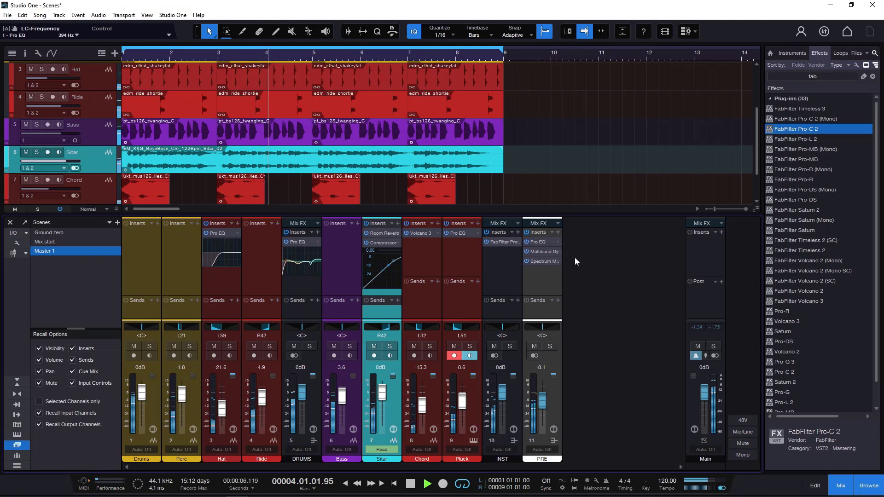
{"action": "key", "text": "space"}
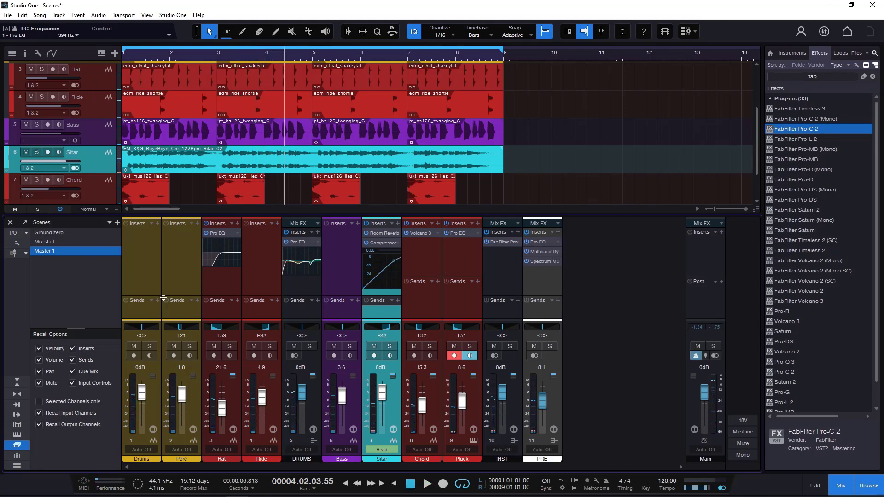
Save the current mixer state as a new scene named "Master 2".
{"action": "left_click", "coordinate": [117, 222]}
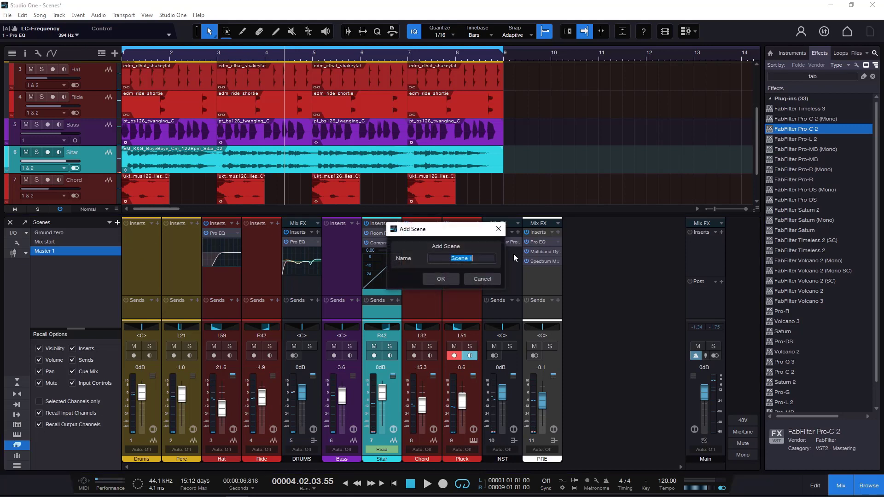
{"action": "type", "text": "Master 2"}
{"action": "left_click", "coordinate": [441, 278]}
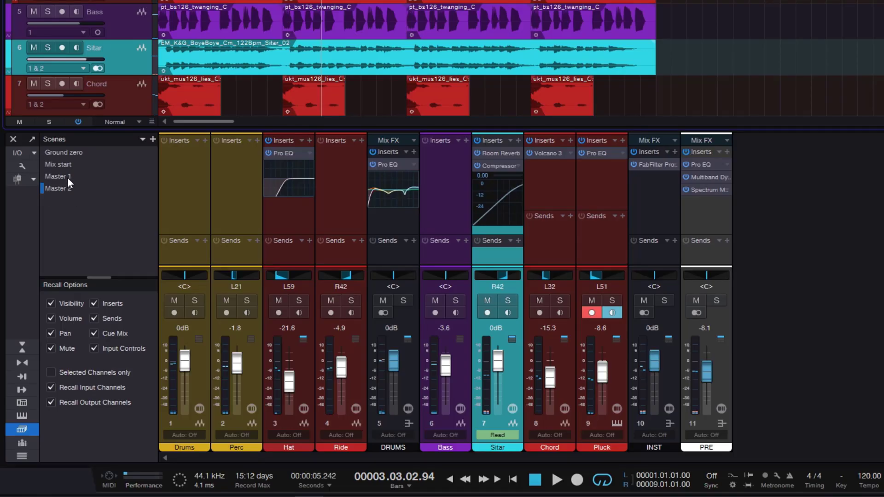
Compare the two mastering chains by alternately recalling the Master 1 and Master 2 scenes during playback, and stop on Master 2.
{"action": "key", "text": "space"}
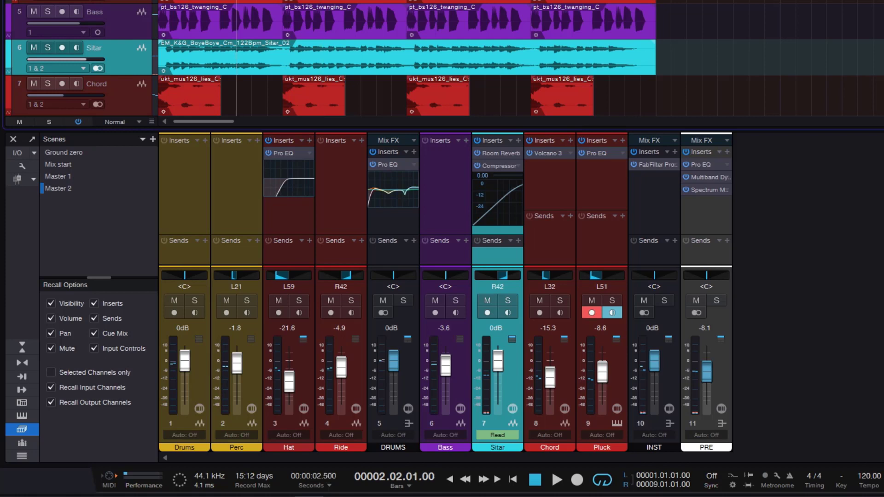
{"action": "left_click", "coordinate": [64, 176]}
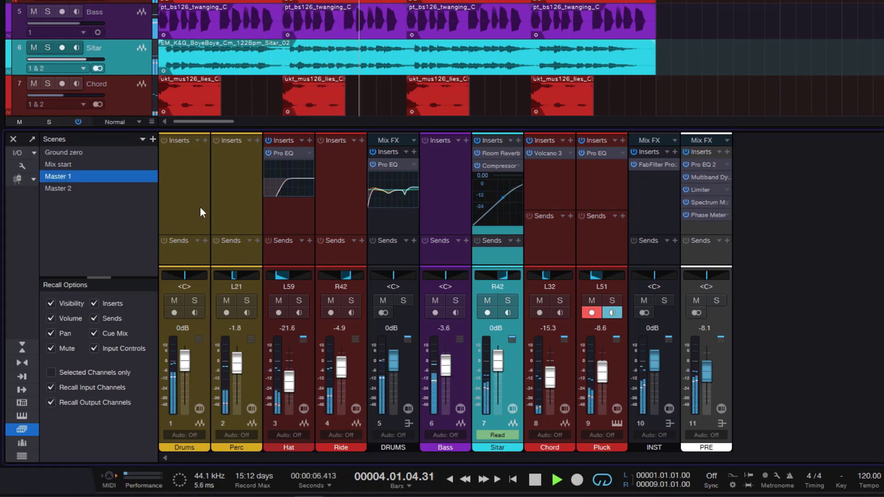
{"action": "left_click", "coordinate": [68, 189]}
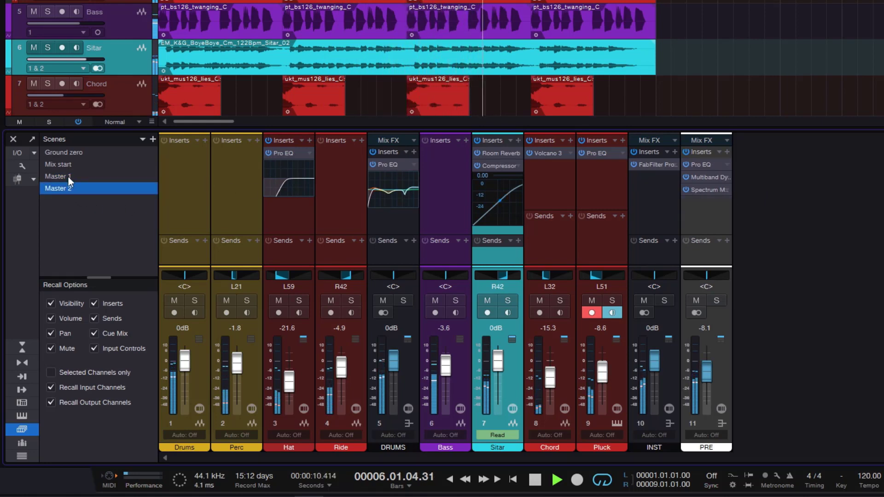
{"action": "left_click", "coordinate": [68, 176]}
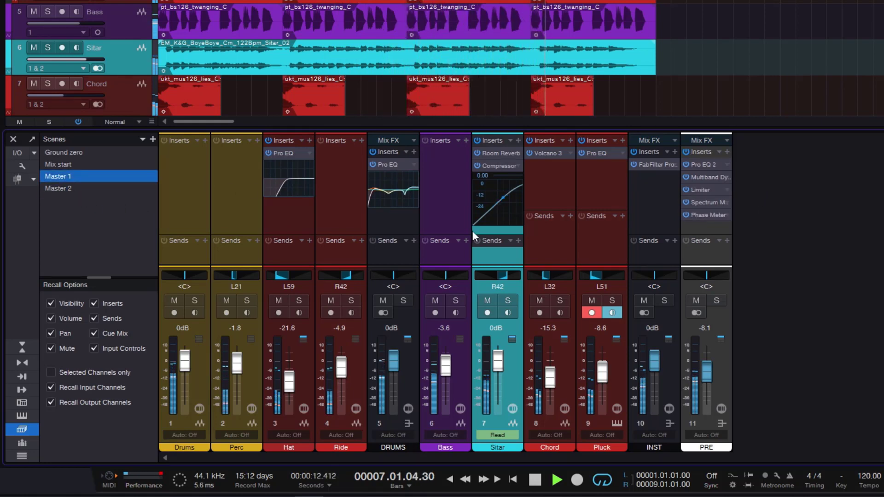
{"action": "left_click", "coordinate": [66, 187]}
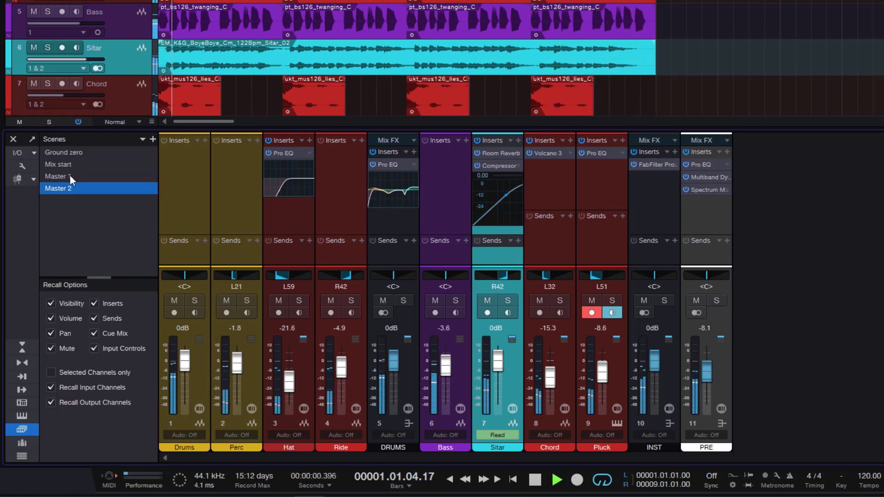
{"action": "left_click", "coordinate": [70, 175]}
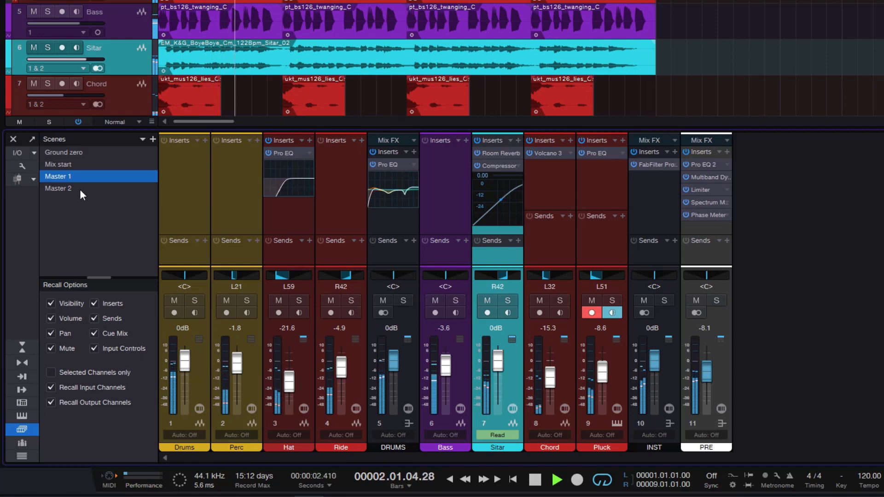
{"action": "left_click", "coordinate": [79, 189]}
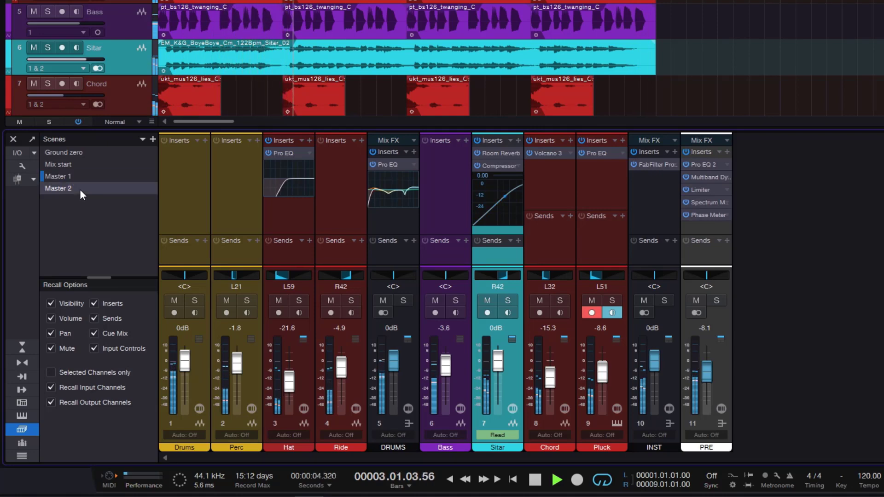
{"action": "key", "text": "space"}
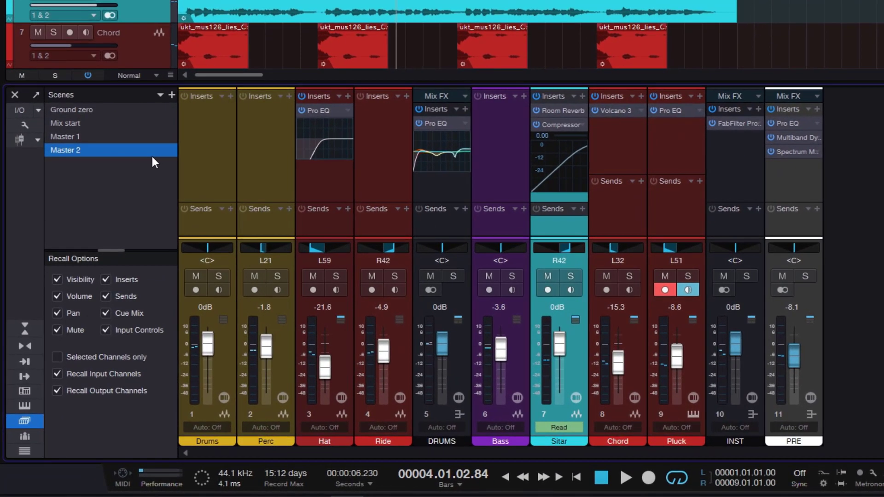
Recall the Mix start scene and remove the Master 2 and Master 1 scenes.
{"action": "right_click", "coordinate": [145, 151]}
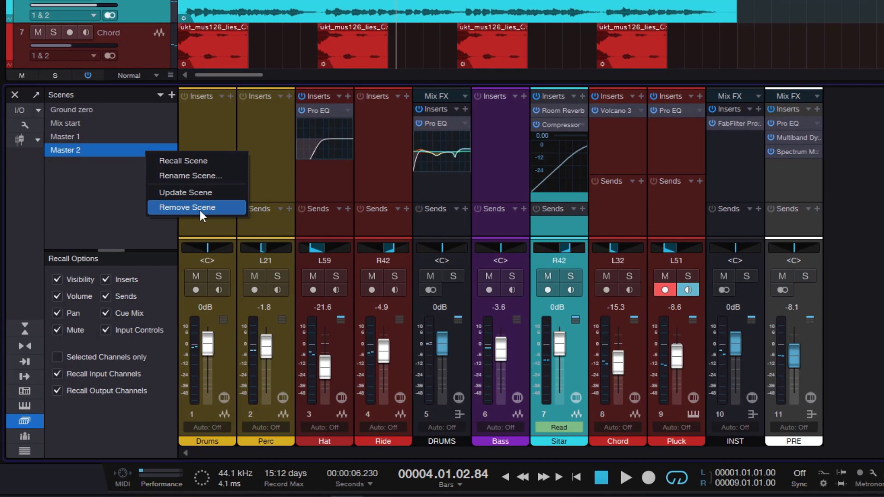
{"action": "left_click", "coordinate": [74, 124]}
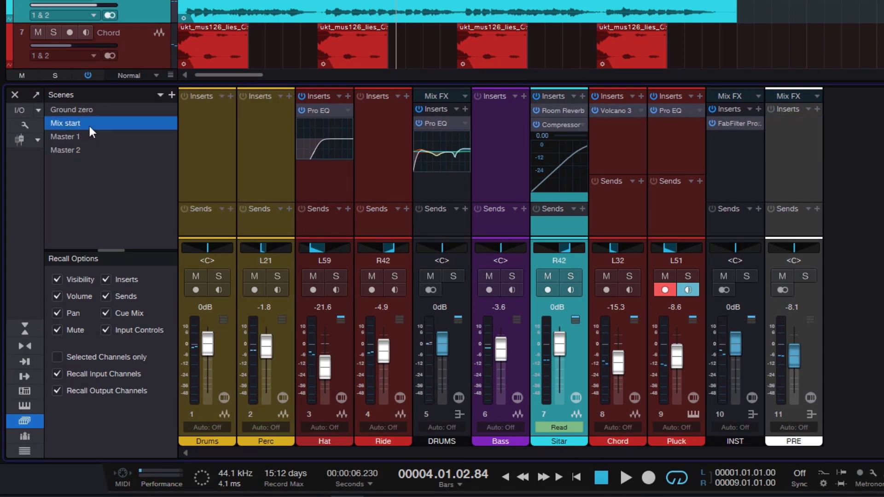
{"action": "right_click", "coordinate": [78, 149]}
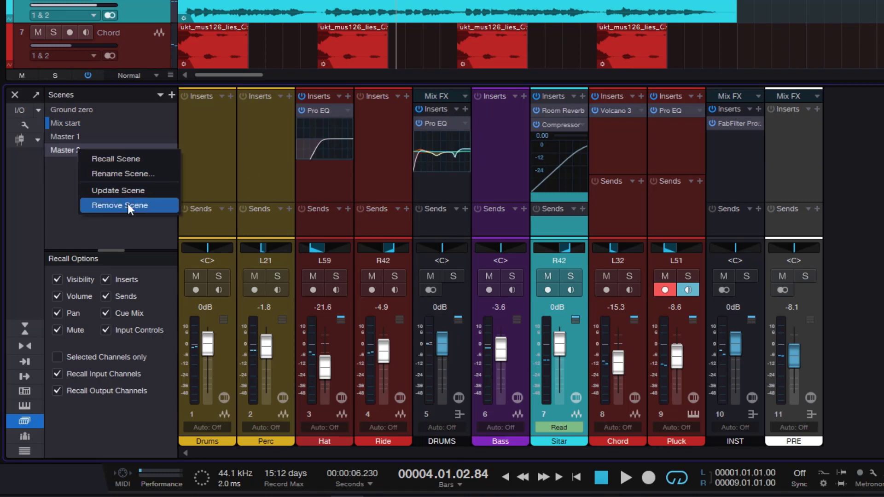
{"action": "left_click", "coordinate": [128, 206]}
{"action": "right_click", "coordinate": [86, 137]}
{"action": "left_click", "coordinate": [139, 189]}
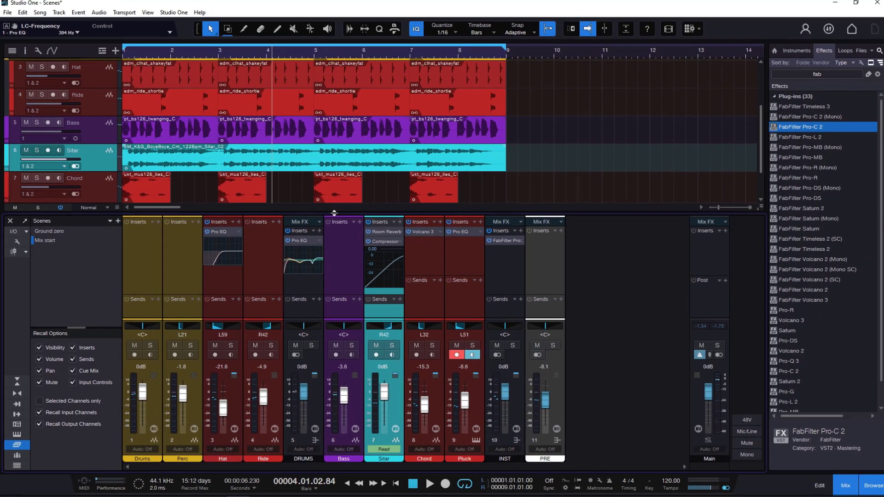
Enlarge the mixer area to give the channel insert racks more height.
{"action": "left_click_drag", "start_coordinate": [335, 206], "coordinate": [335, 161]}
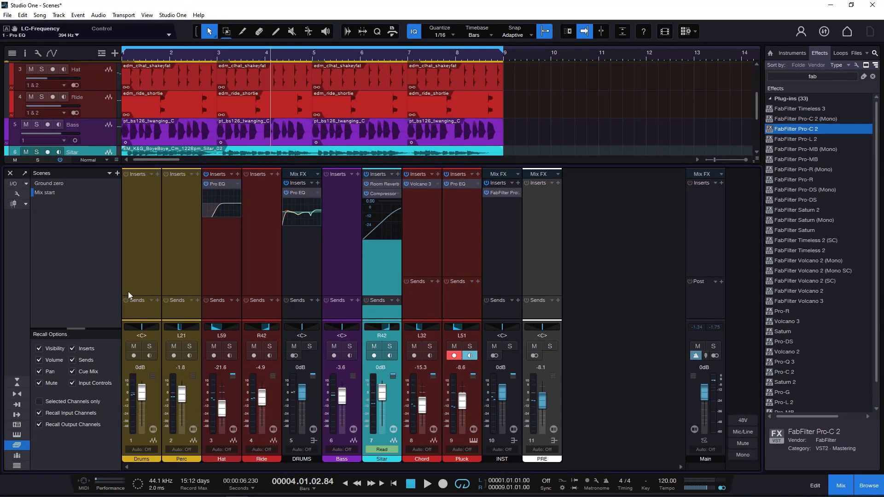
Pull the Ride, Hat and Perc channel faders all the way down to -oo.
{"action": "left_click_drag", "start_coordinate": [262, 397], "coordinate": [261, 436]}
{"action": "left_click_drag", "start_coordinate": [222, 408], "coordinate": [221, 435]}
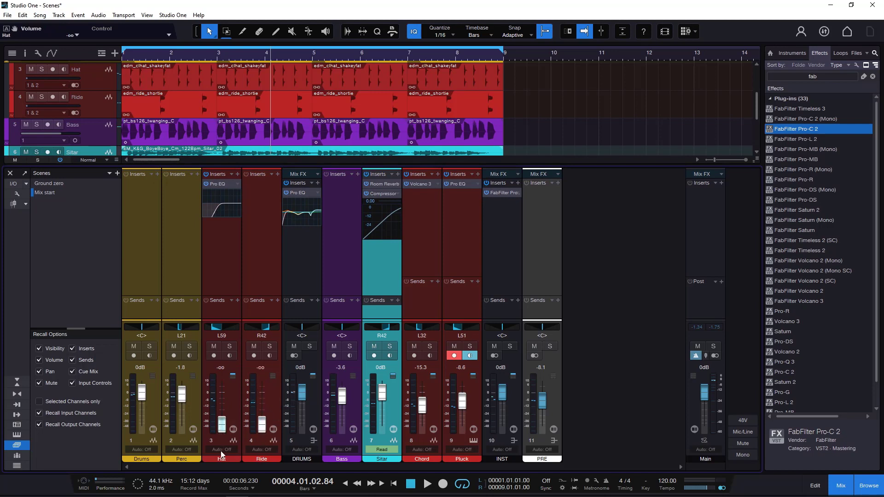
{"action": "left_click_drag", "start_coordinate": [181, 391], "coordinate": [182, 435]}
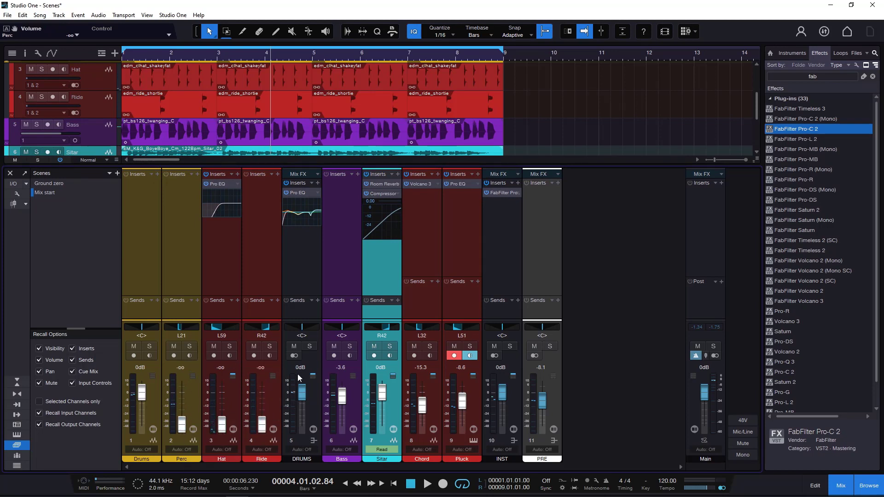
Recall the Mix start scene while the song is playing, and stop playback.
{"action": "key", "text": "space"}
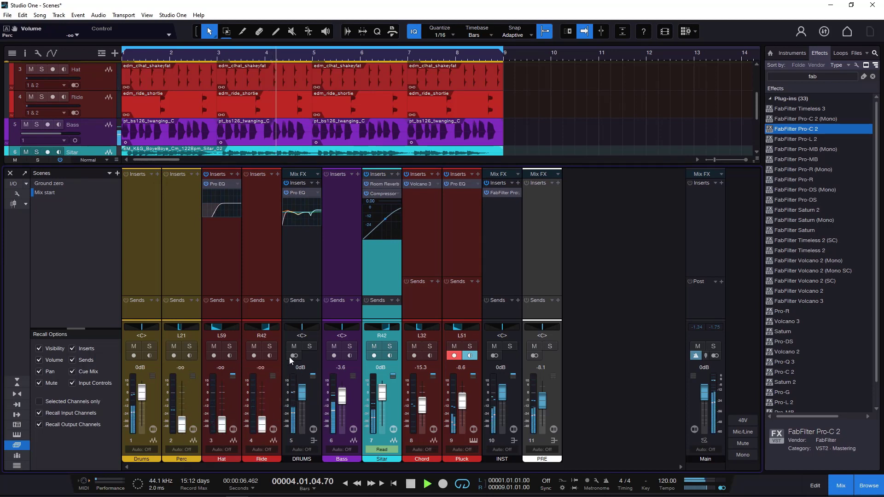
{"action": "left_click", "coordinate": [49, 192]}
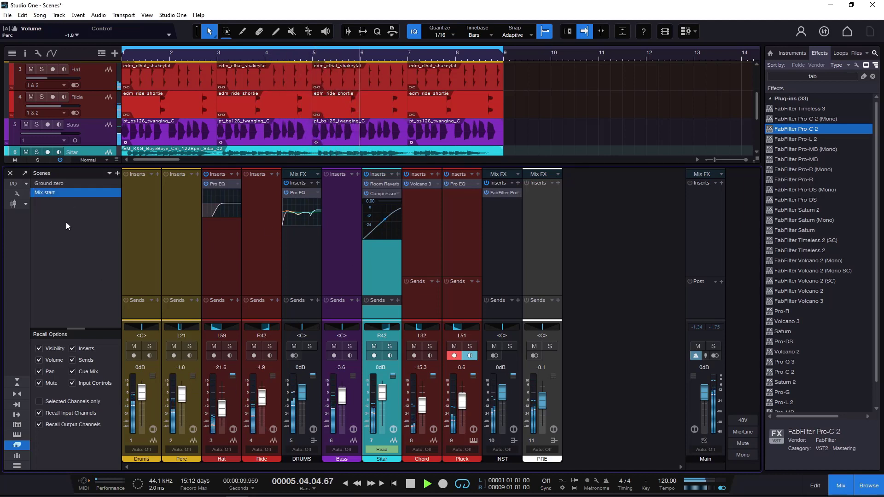
{"action": "key", "text": "space"}
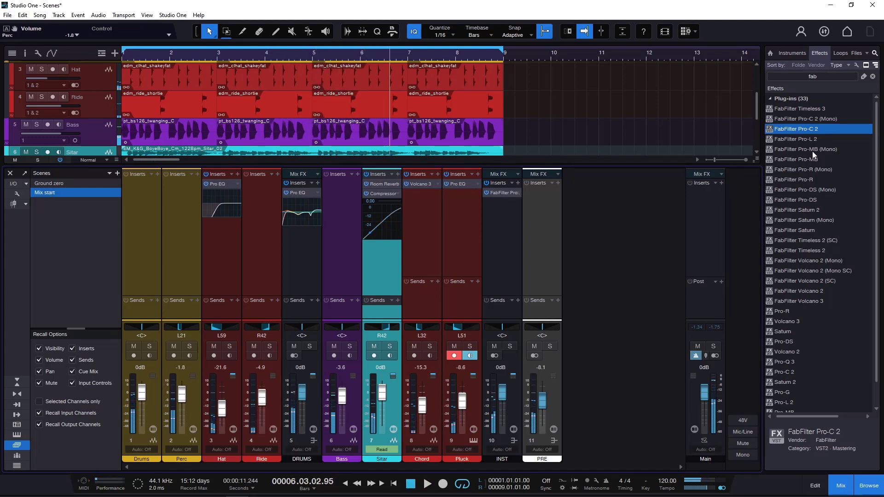
Add FabFilter inserts to the Perc, Ride and Hat channels, including Saturn 2 on Hat, then pan all three hard left and lower their faders.
{"action": "left_click_drag", "start_coordinate": [810, 138], "coordinate": [187, 207]}
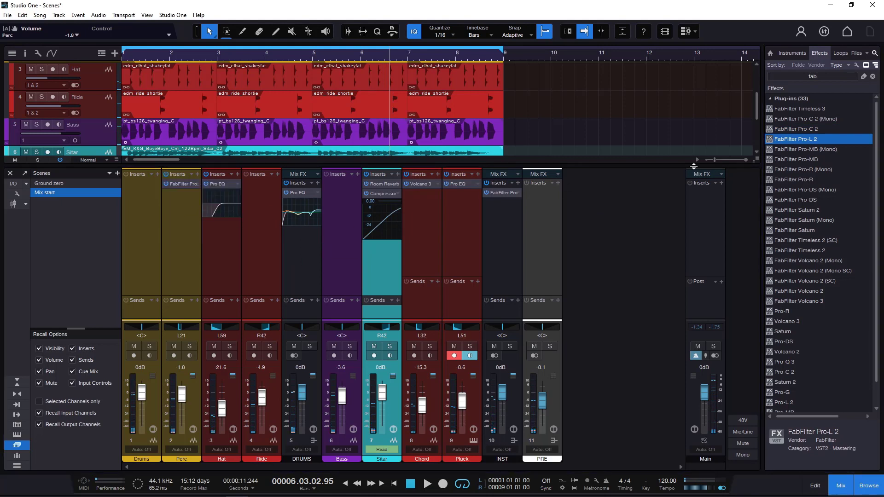
{"action": "left_click_drag", "start_coordinate": [807, 148], "coordinate": [258, 216]}
{"action": "left_click_drag", "start_coordinate": [797, 210], "coordinate": [220, 252]}
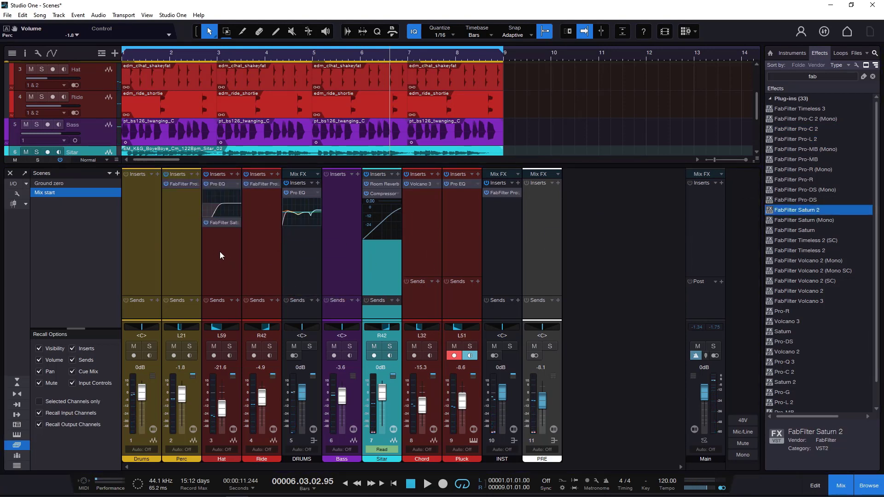
{"action": "left_click_drag", "start_coordinate": [213, 328], "coordinate": [187, 343]}
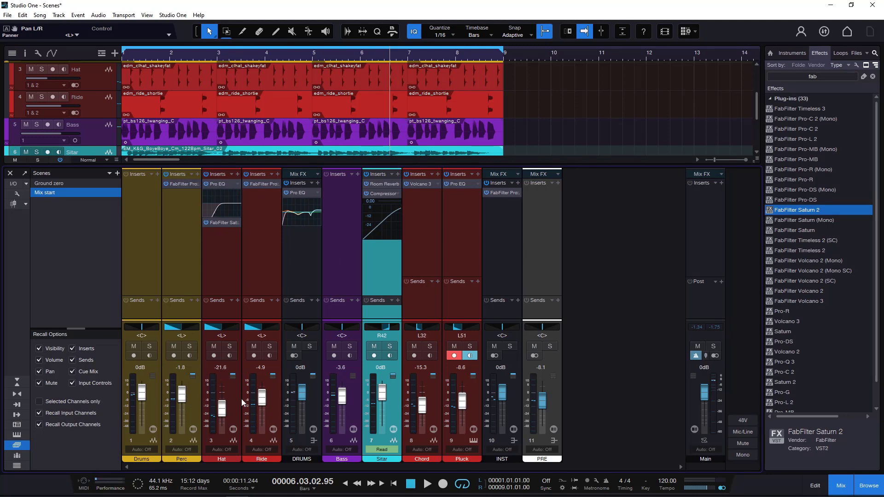
{"action": "mouse_move", "coordinate": [184, 395]}
{"action": "left_mouse_down"}
{"action": "mouse_move", "coordinate": [206, 424]}
{"action": "mouse_move", "coordinate": [184, 411]}
{"action": "left_mouse_up"}
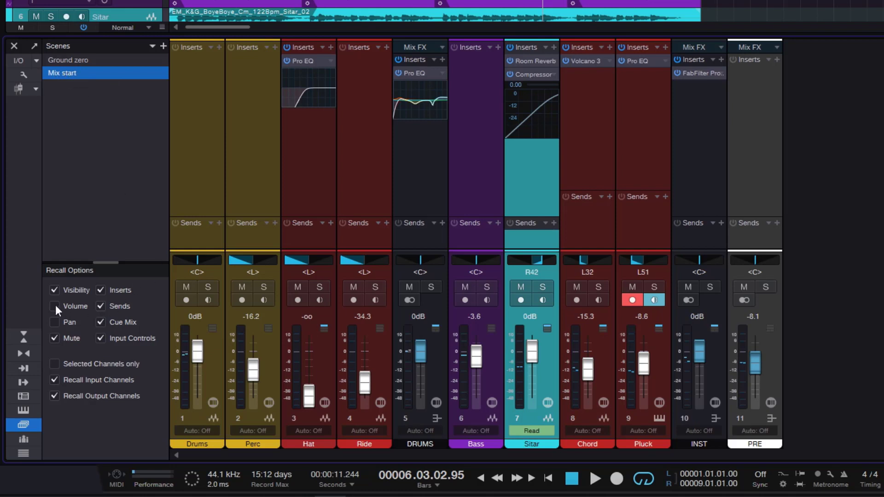
Re-enable Volume and Pan in the recall options and recall the Mix start scene.
{"action": "right_click", "coordinate": [114, 73]}
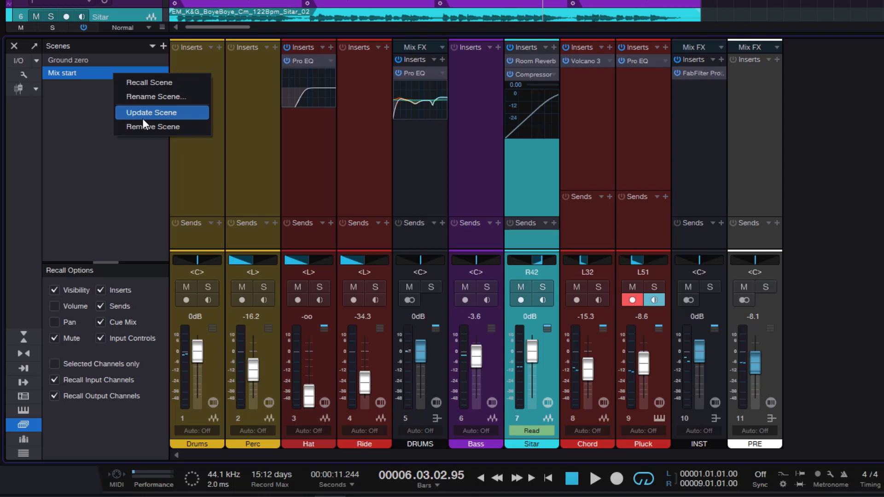
{"action": "left_click", "coordinate": [142, 118]}
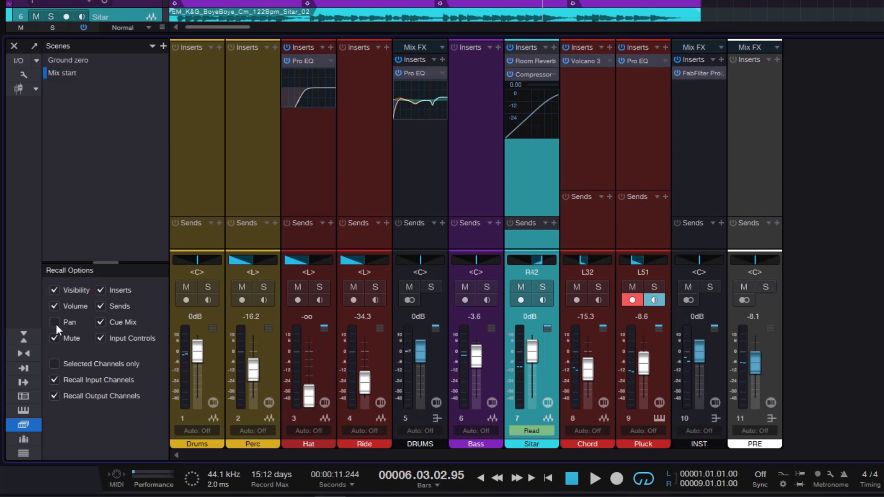
{"action": "double_click", "coordinate": [61, 73]}
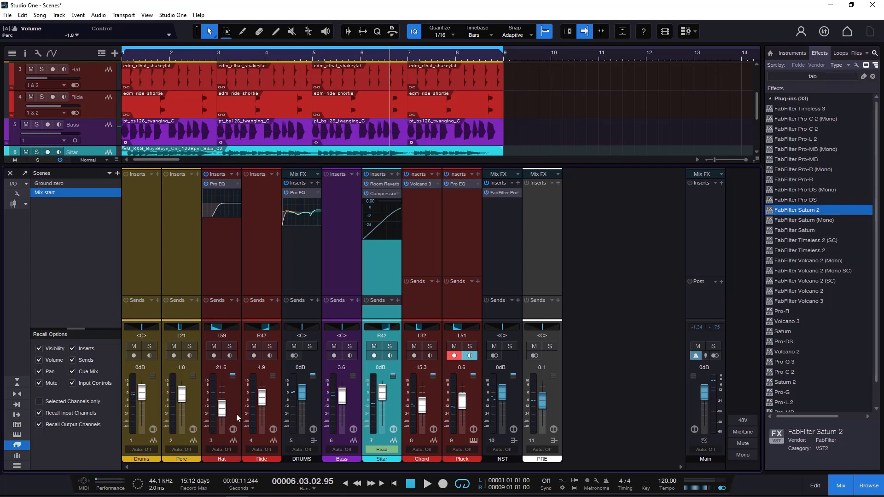
{"action": "left_click", "coordinate": [230, 401]}
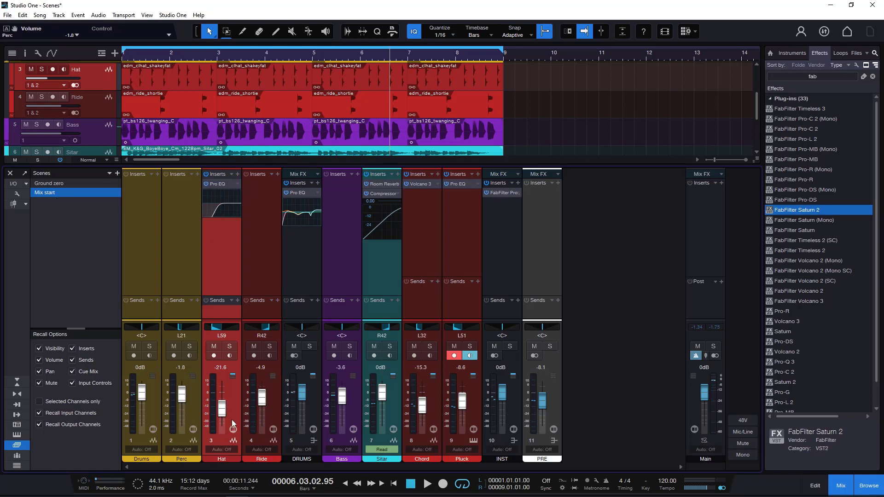
{"action": "left_click", "coordinate": [192, 399]}
{"action": "left_click", "coordinate": [248, 402]}
{"action": "left_click", "coordinate": [156, 391], "text": "shift"}
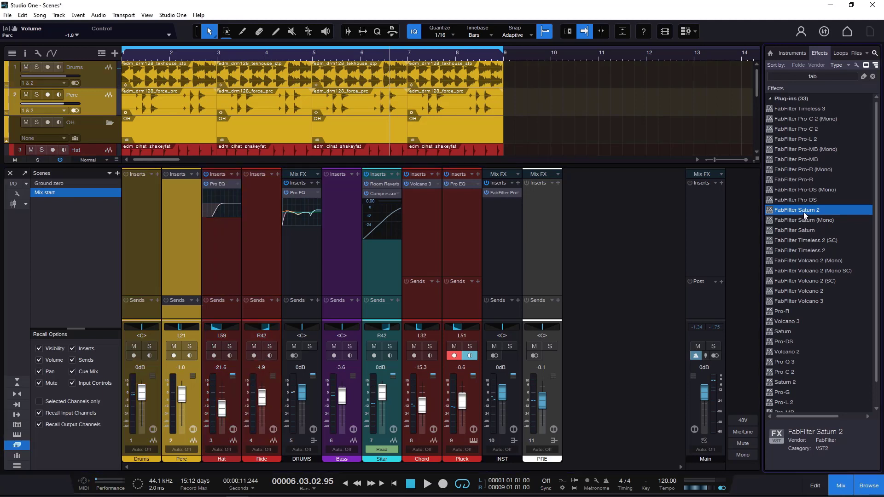
Insert FabFilter Saturn 2 on Drums and Timeless 2 on Perc, setting Perc to -17.1, Ride to -18.0 and Hat's pan to R97.
{"action": "left_click_drag", "start_coordinate": [803, 211], "coordinate": [145, 220]}
{"action": "left_click_drag", "start_coordinate": [800, 251], "coordinate": [181, 242]}
{"action": "left_click_drag", "start_coordinate": [182, 394], "coordinate": [182, 406]}
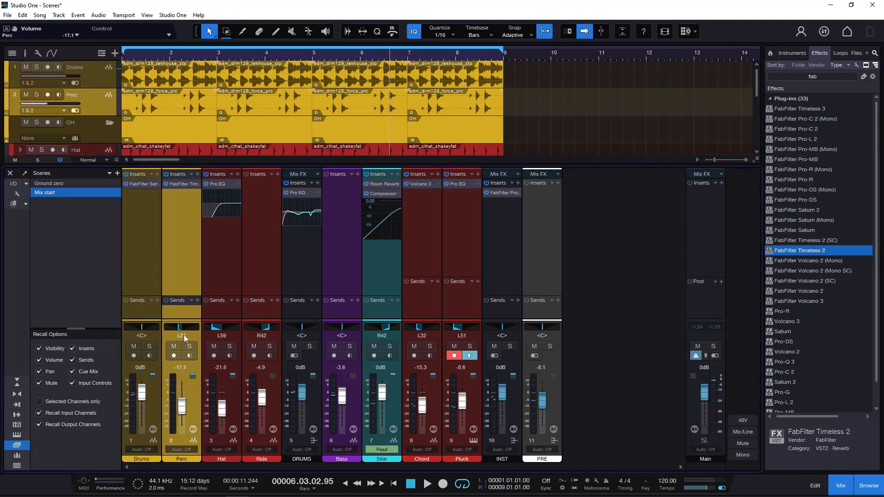
{"action": "left_click_drag", "start_coordinate": [181, 327], "coordinate": [231, 343]}
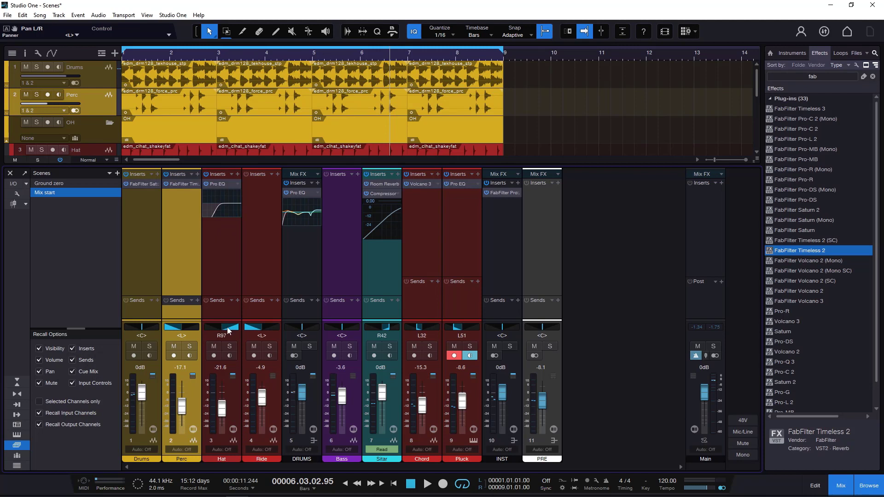
{"action": "left_click_drag", "start_coordinate": [262, 395], "coordinate": [262, 406]}
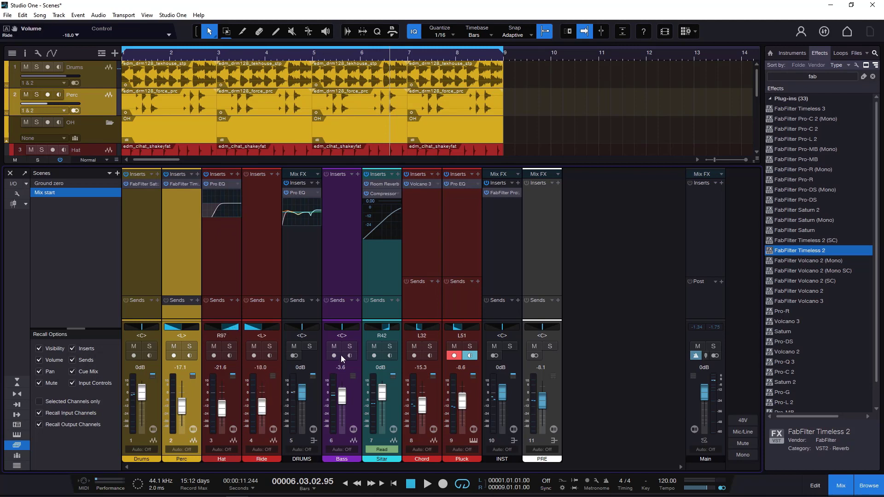
Add FabFilter inserts to Ride, Bass, Chord and PRE, and set Chord to L81 at -20.7 and Pluck to R21 at -13.5.
{"action": "left_click_drag", "start_coordinate": [797, 211], "coordinate": [426, 221]}
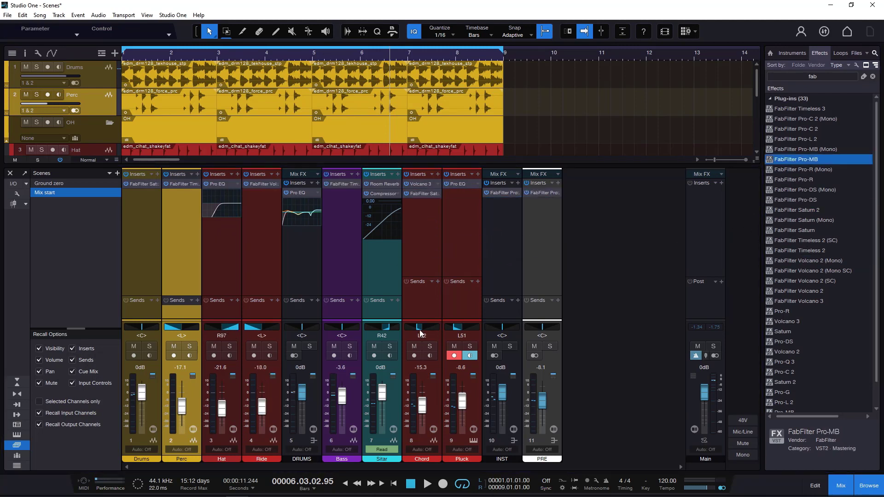
{"action": "left_click_drag", "start_coordinate": [459, 328], "coordinate": [465, 327]}
{"action": "left_click_drag", "start_coordinate": [462, 400], "coordinate": [422, 406]}
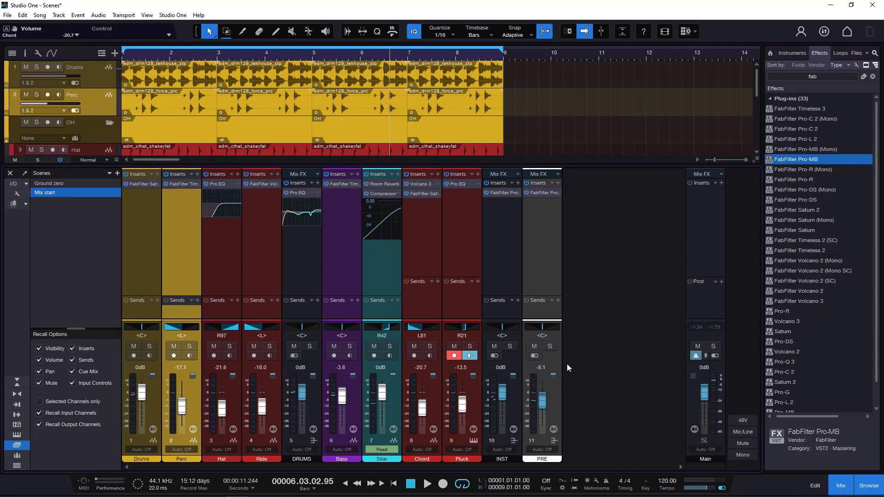
Limit recall to selected channels only, and recall the Mix start scene with every channel except Hat selected.
{"action": "left_click", "coordinate": [231, 410]}
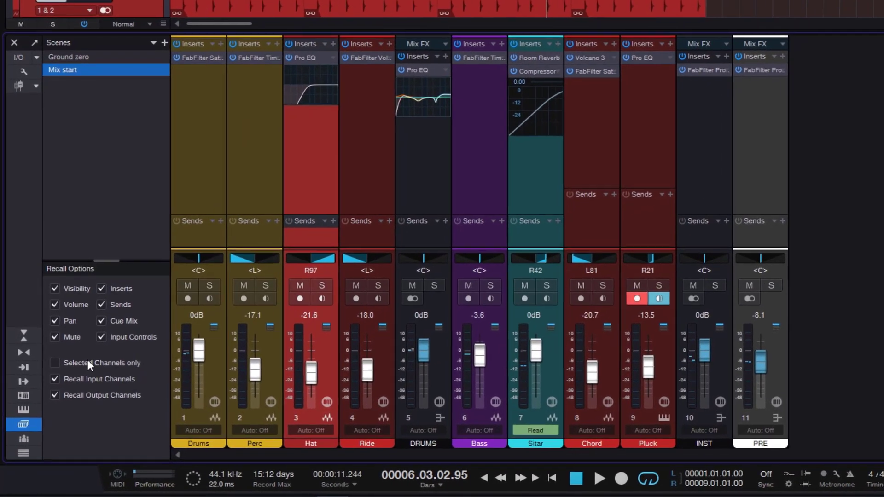
{"action": "left_click", "coordinate": [62, 399]}
{"action": "left_click", "coordinate": [788, 354]}
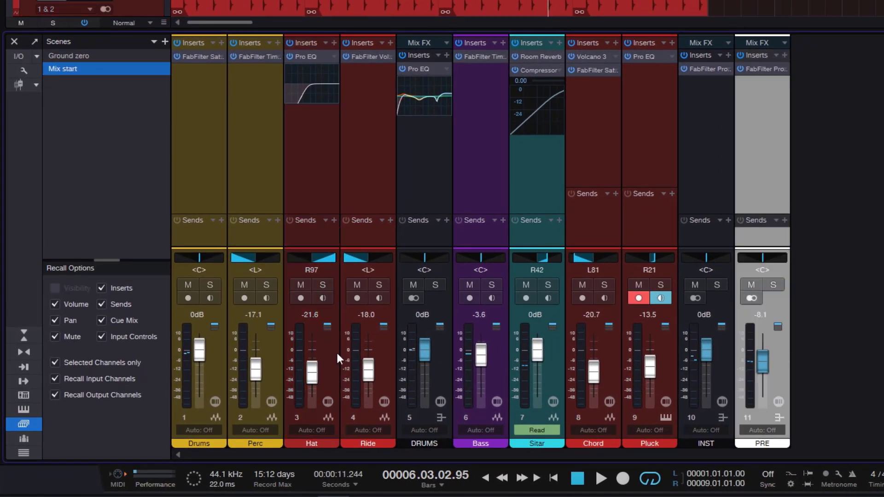
{"action": "left_click", "coordinate": [222, 360], "text": "shift"}
{"action": "left_click", "coordinate": [325, 367], "text": "ctrl"}
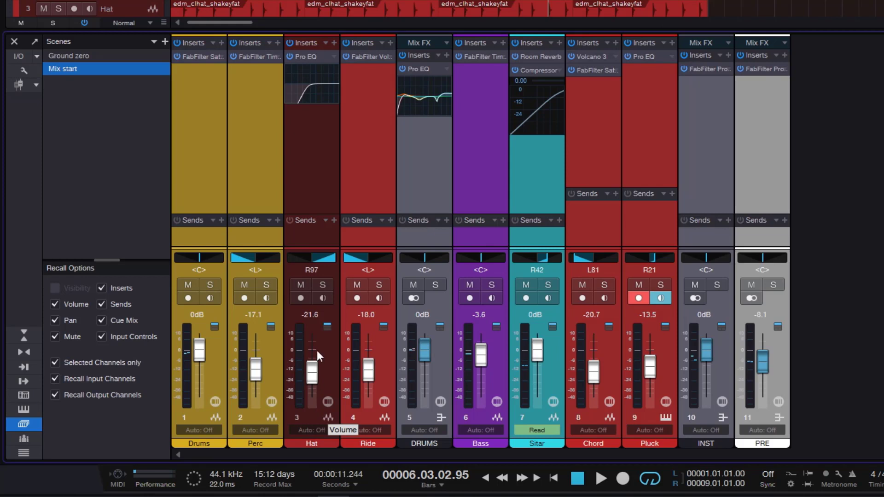
{"action": "left_click", "coordinate": [68, 68]}
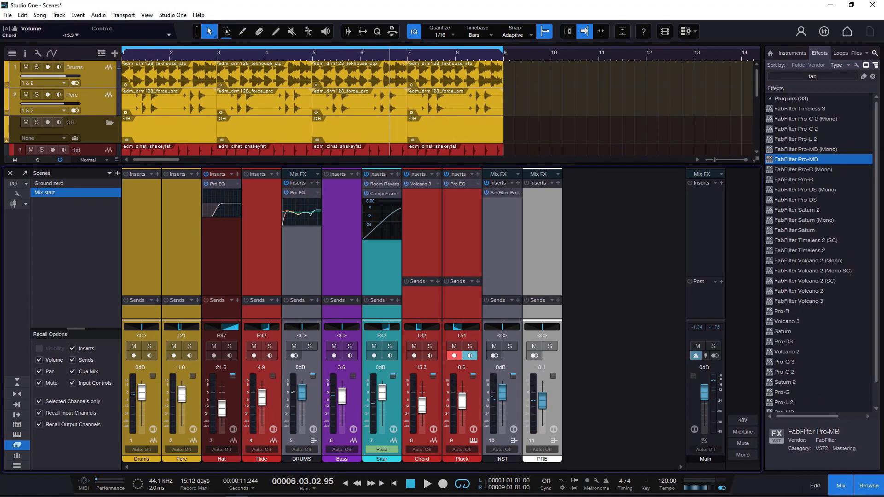
{"action": "left_click", "coordinate": [235, 401]}
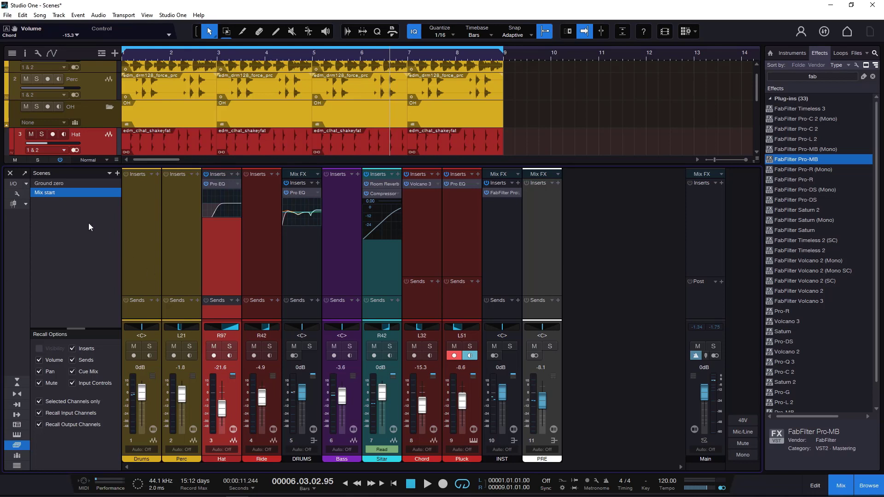
{"action": "right_click", "coordinate": [51, 190]}
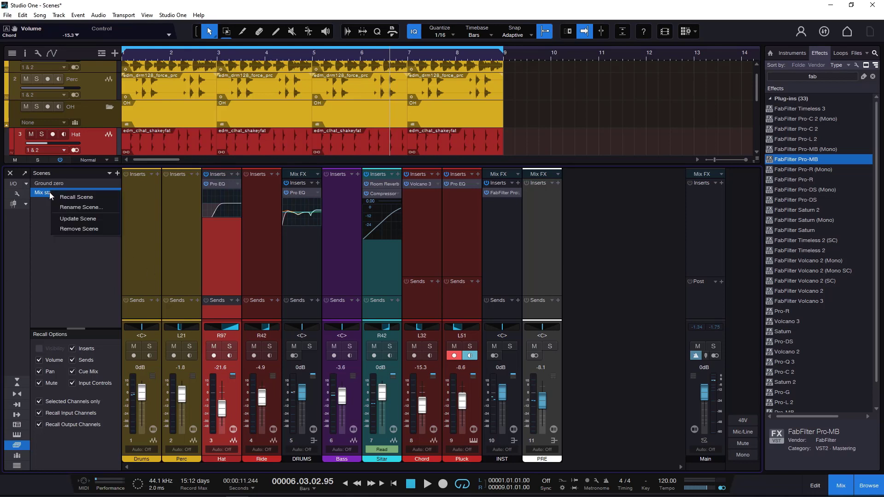
{"action": "left_click", "coordinate": [75, 267]}
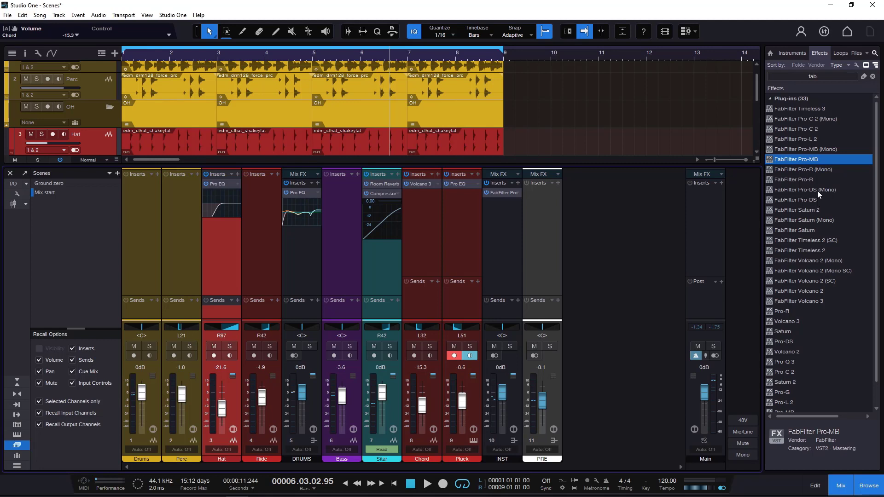
Insert FabFilter Pro plug-ins on Drums and Perc, FabFilter Saturn 2 on Ride and FabFilter Timeless 2 (SC) on Bass.
{"action": "left_click_drag", "start_coordinate": [807, 183], "coordinate": [140, 217]}
{"action": "left_click_drag", "start_coordinate": [797, 210], "coordinate": [261, 276]}
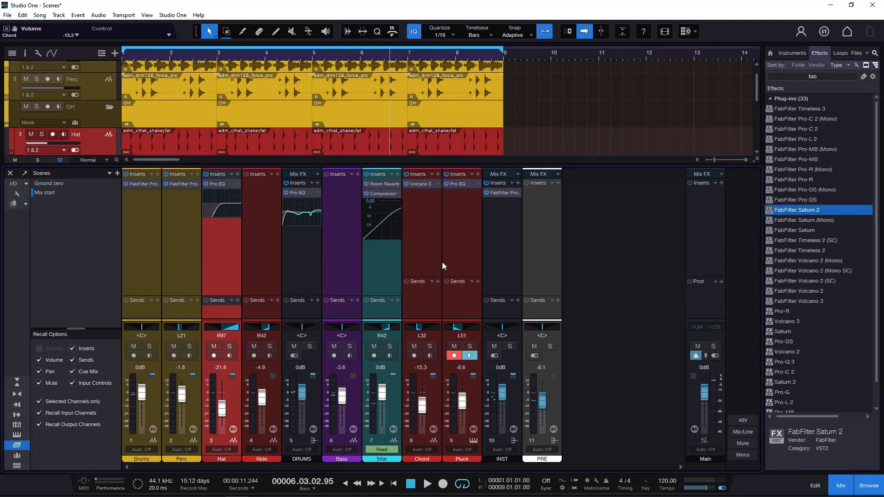
{"action": "left_click_drag", "start_coordinate": [805, 240], "coordinate": [342, 193]}
Pan Perc, Hat, Ride, Sitar, Chord and Pluck hard left, and lower the Bass fader to -25.3.
{"action": "left_click_drag", "start_coordinate": [261, 327], "coordinate": [205, 329]}
{"action": "left_click_drag", "start_coordinate": [386, 328], "coordinate": [406, 328]}
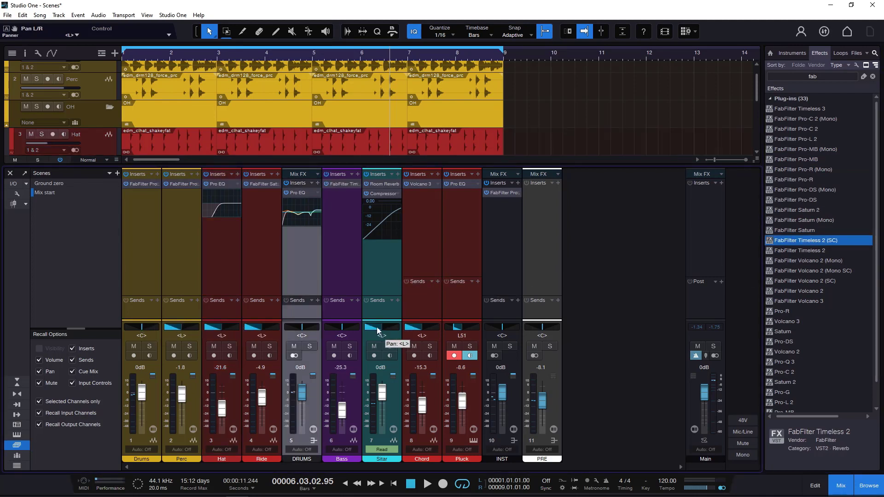
{"action": "left_click_drag", "start_coordinate": [477, 330], "coordinate": [454, 329]}
Save the current mixer state as a new scene named "Drums ch".
{"action": "left_click", "coordinate": [117, 175]}
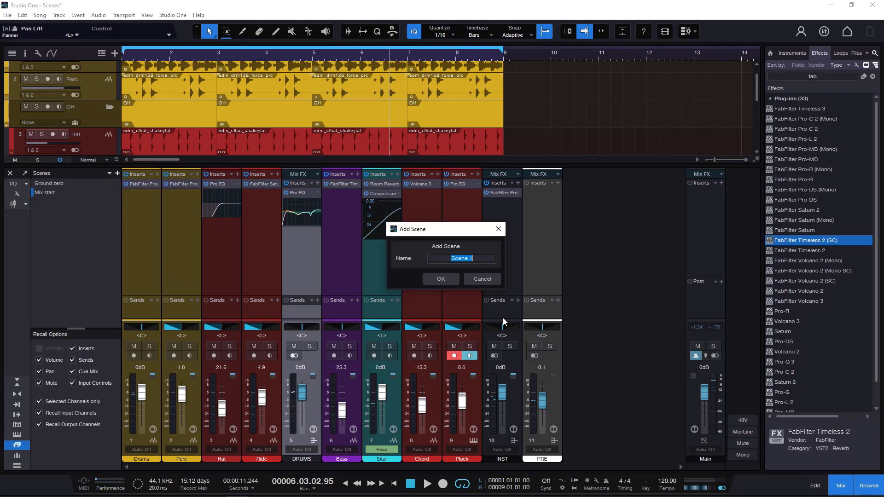
{"action": "type", "text": "Drums ch"}
{"action": "left_click", "coordinate": [435, 280]}
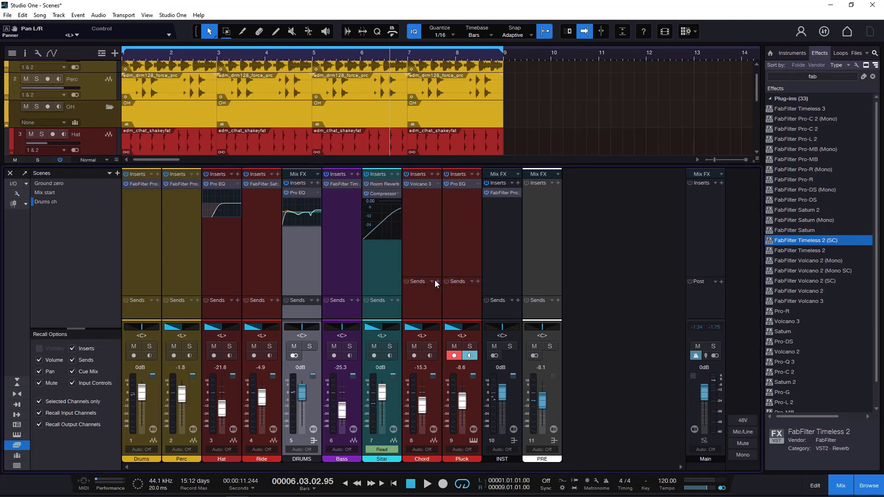
Recall the Drums ch scene and turn off the Selected Channels only recall option.
{"action": "left_click", "coordinate": [51, 195]}
{"action": "left_click", "coordinate": [51, 202]}
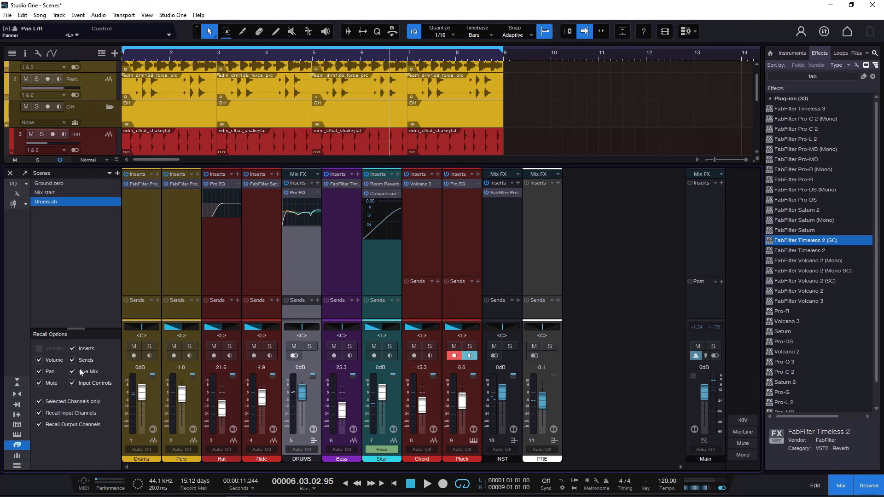
{"action": "left_click", "coordinate": [40, 402]}
{"action": "left_click", "coordinate": [90, 241]}
Compare the full mixes by alternately recalling the Mix start and Drums ch scenes, and stop on Drums ch.
{"action": "left_click", "coordinate": [50, 196]}
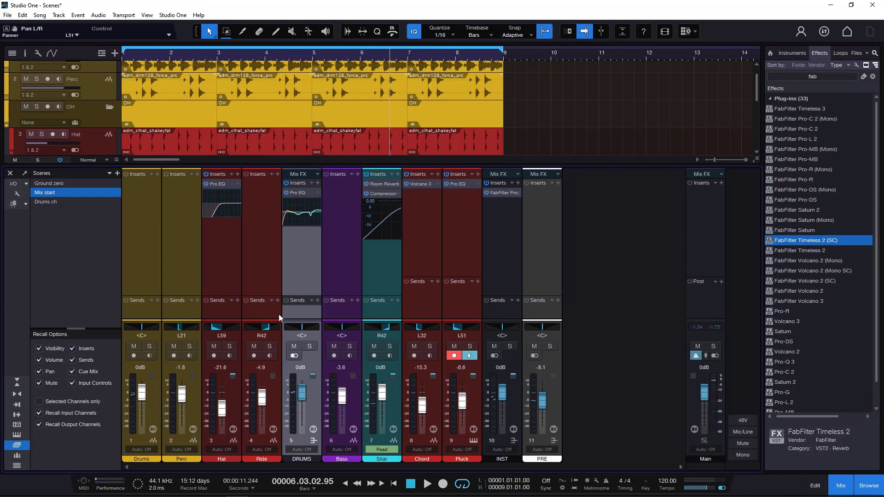
{"action": "left_click", "coordinate": [51, 205]}
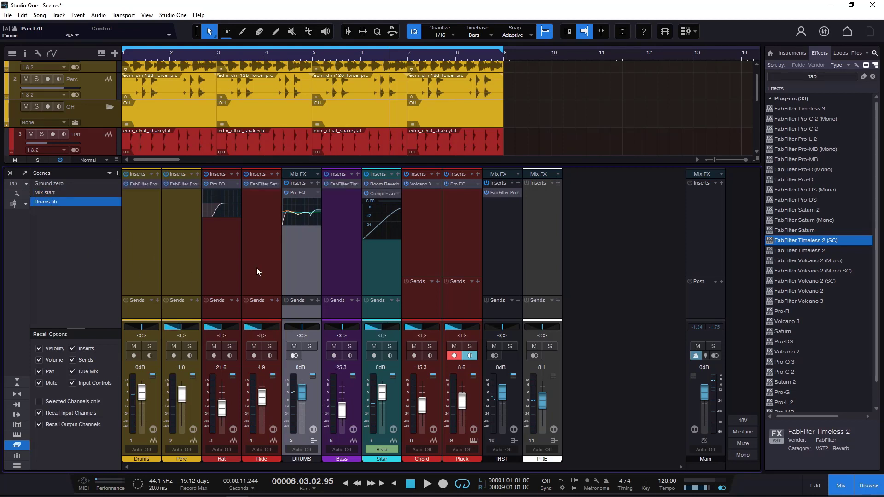
{"action": "left_click", "coordinate": [59, 194]}
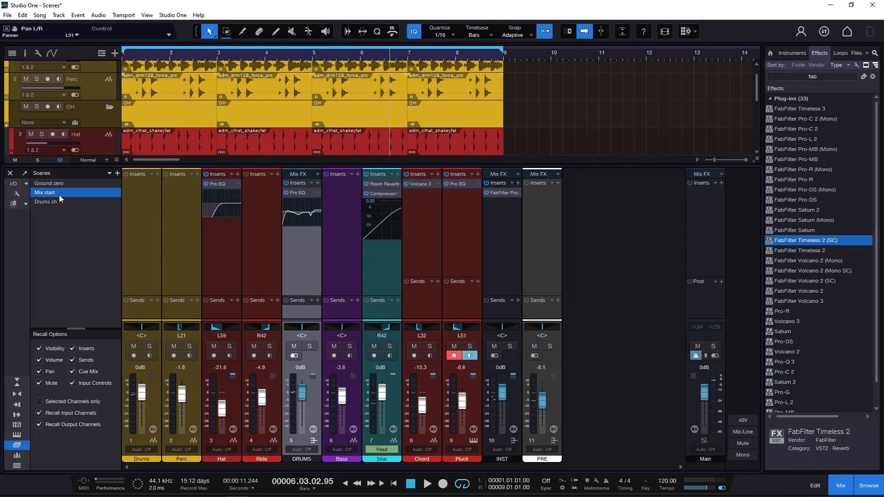
{"action": "left_click", "coordinate": [52, 202]}
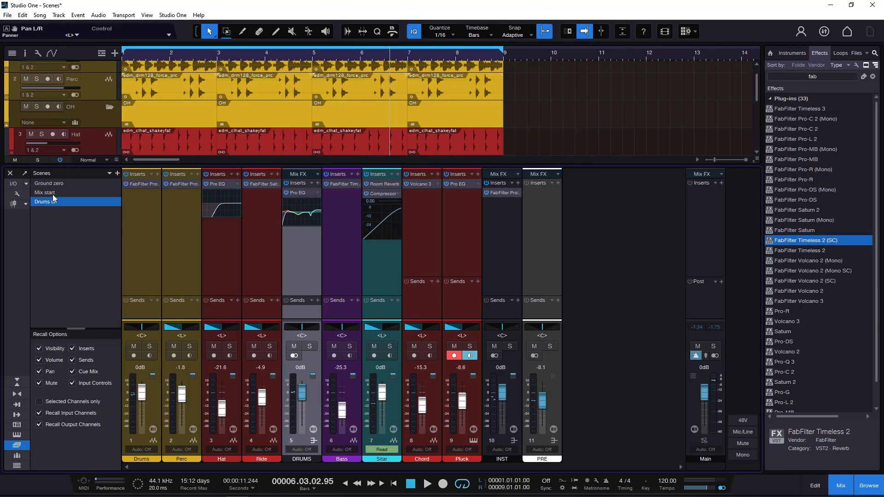
Select the Ride channel and compare the Mix start and Drums ch scenes across all channels, finishing on Drums ch.
{"action": "left_click", "coordinate": [53, 193]}
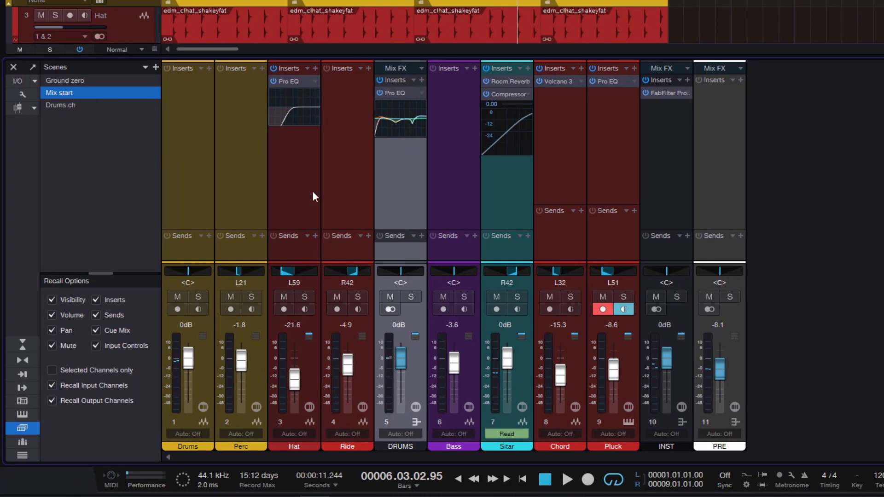
{"action": "left_click", "coordinate": [370, 374]}
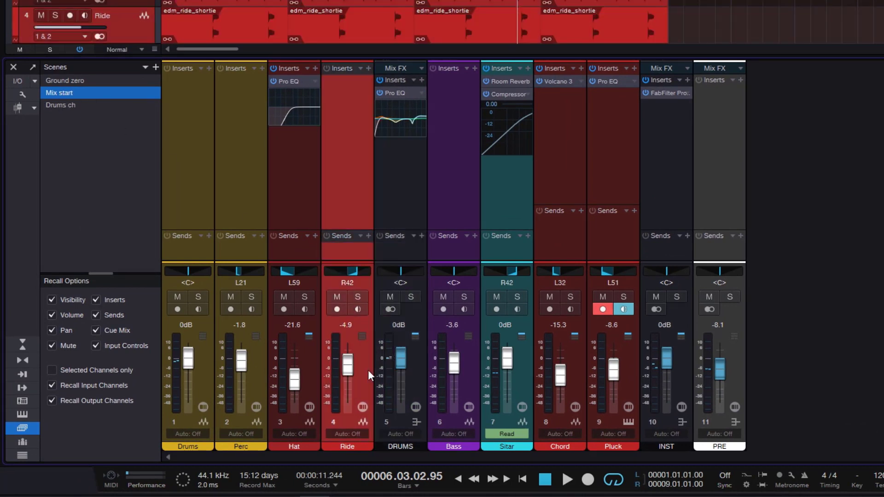
{"action": "left_click", "coordinate": [70, 105]}
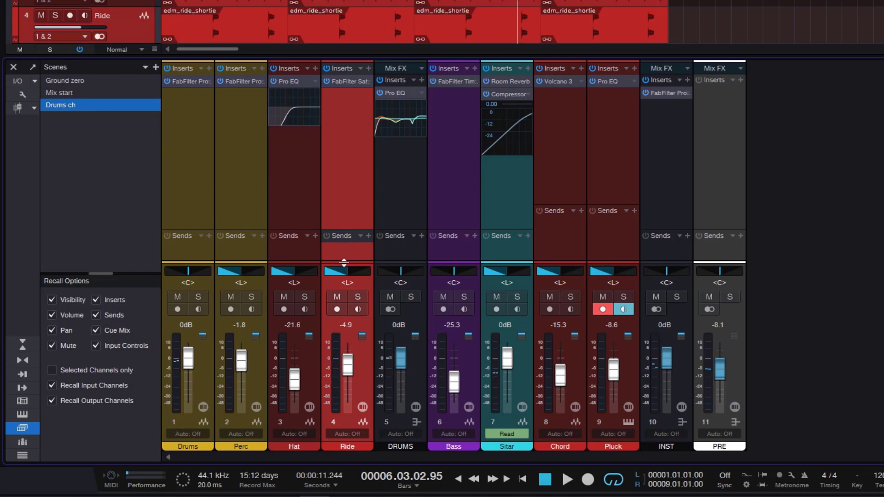
{"action": "left_click", "coordinate": [62, 92]}
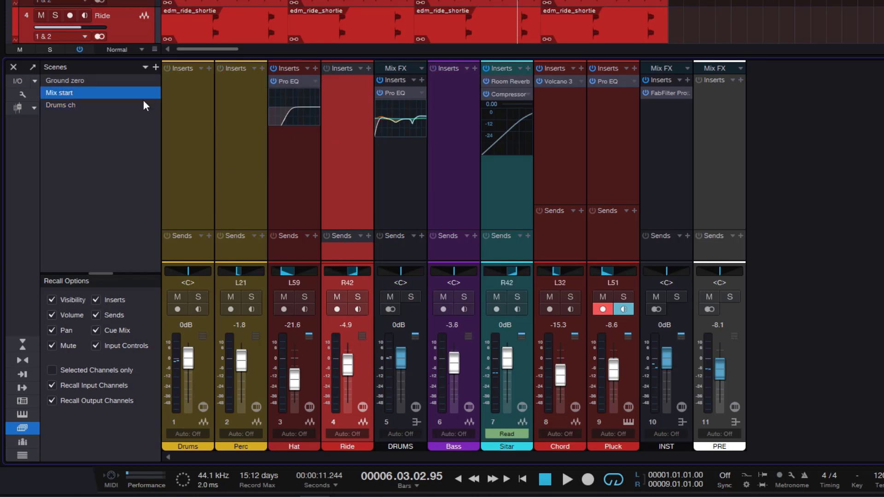
{"action": "left_click", "coordinate": [79, 106]}
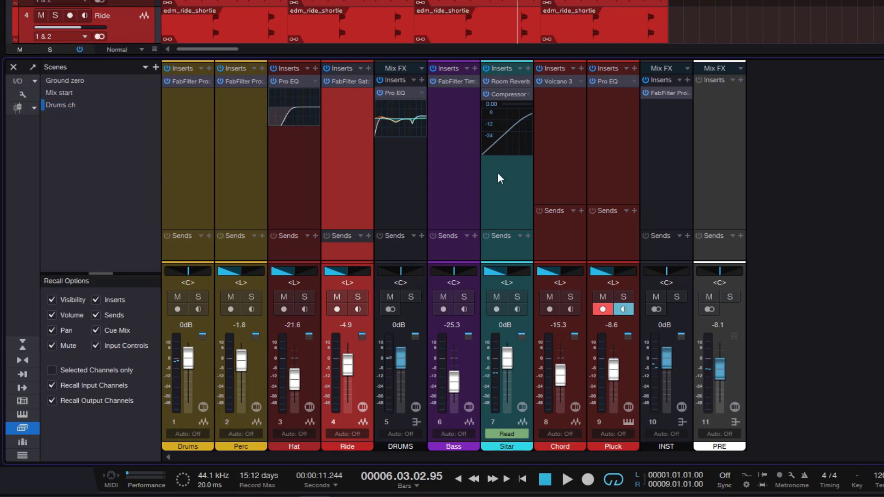
Turn on the Selected Channels only recall option and recall the Mix start scene for the Ride channel alone.
{"action": "left_click", "coordinate": [52, 370]}
{"action": "left_click", "coordinate": [317, 359]}
{"action": "left_click", "coordinate": [362, 359]}
{"action": "left_click", "coordinate": [65, 105]}
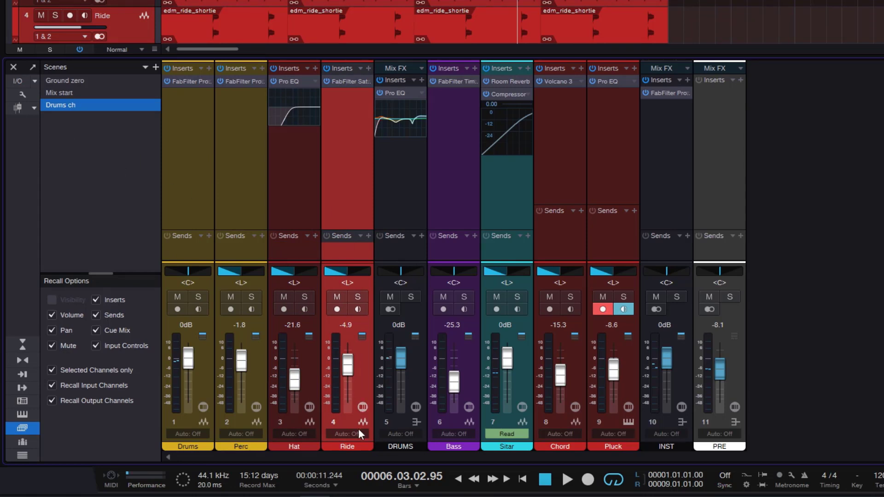
{"action": "left_click", "coordinate": [71, 92]}
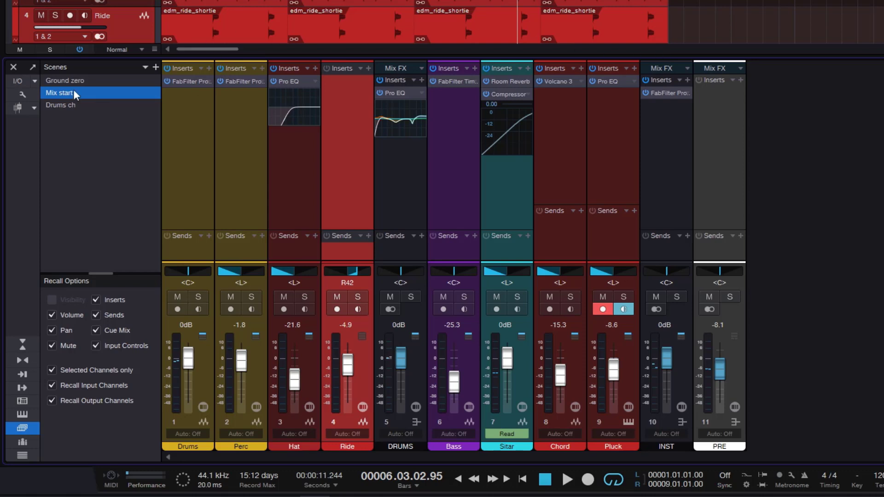
Restore the full Drums ch scene, and recall Mix start for every channel except Hat using Selected Channels only.
{"action": "left_click", "coordinate": [51, 371]}
{"action": "left_click", "coordinate": [62, 105]}
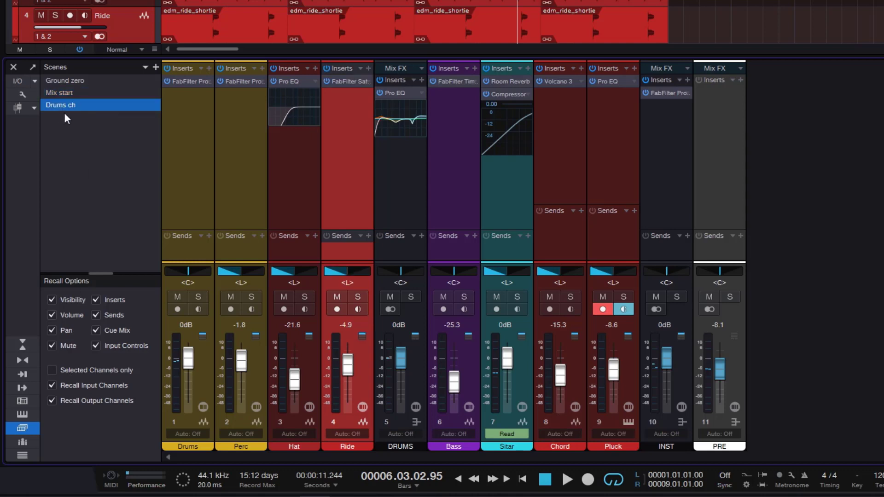
{"action": "left_click", "coordinate": [211, 363]}
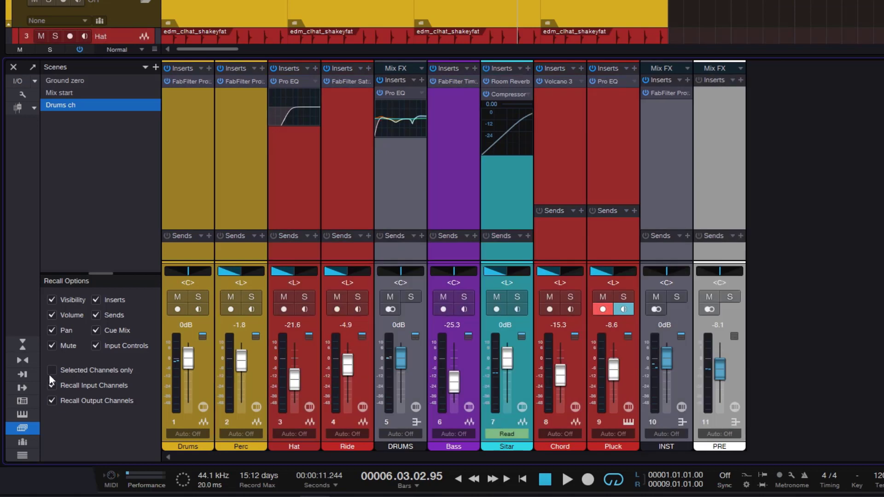
{"action": "left_click", "coordinate": [51, 370]}
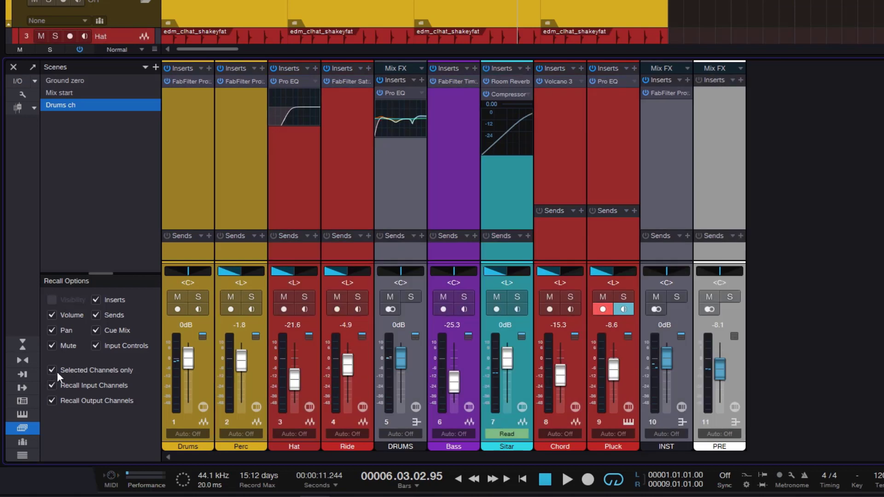
{"action": "left_click", "coordinate": [309, 366]}
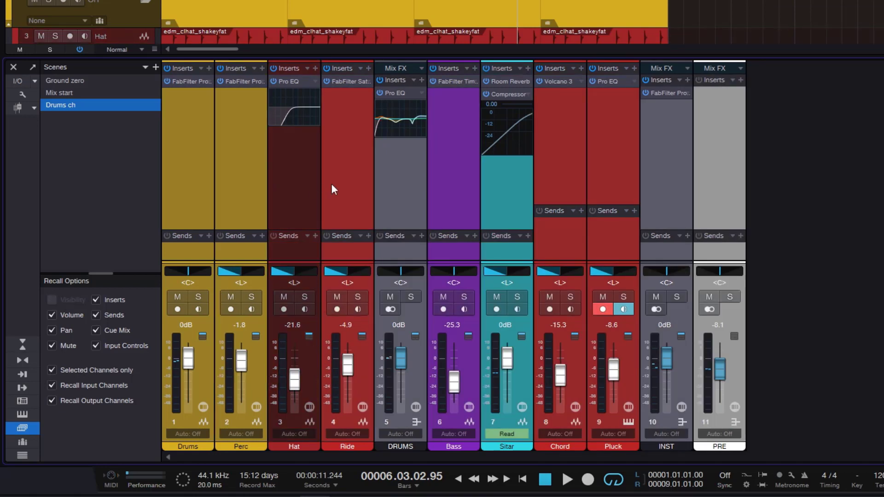
{"action": "left_click", "coordinate": [67, 92]}
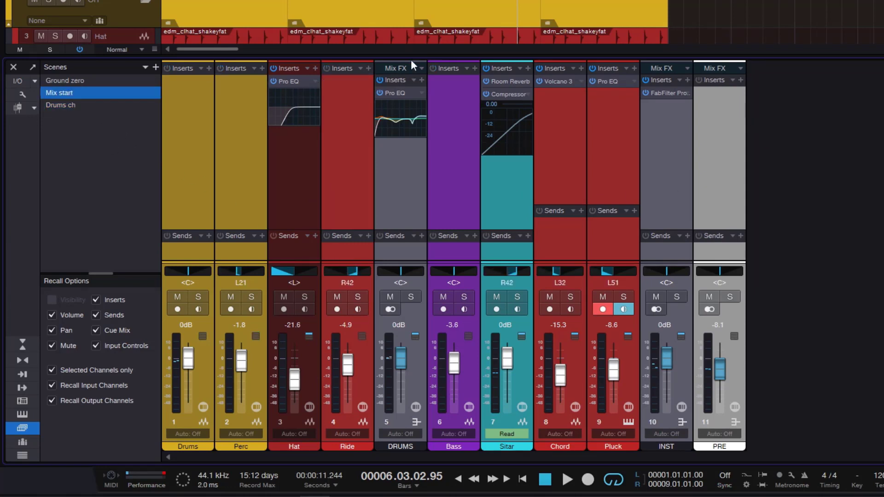